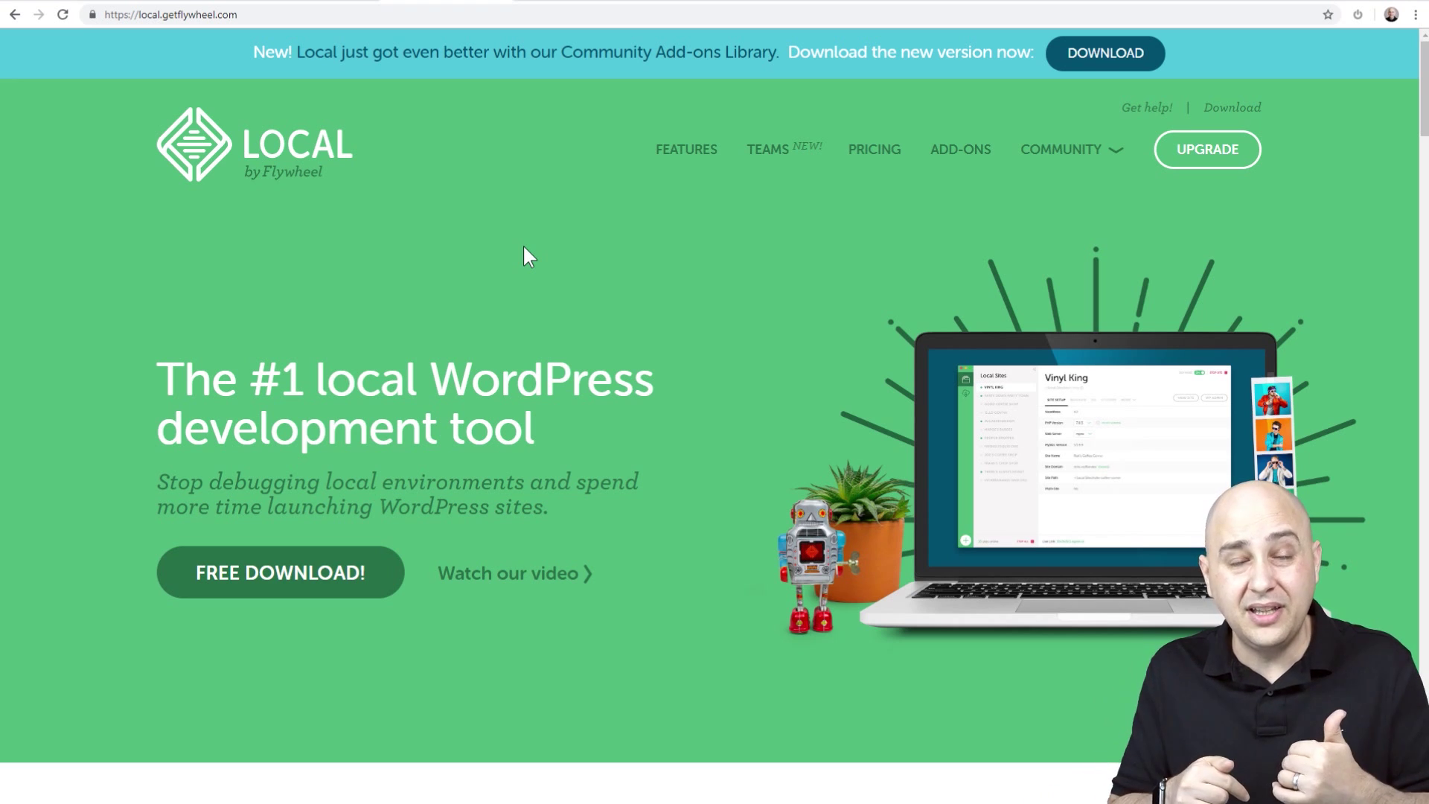
Switch to the All-in-One WP Migration plugin page on WordPress.org and look over its description
{"action": "left_click", "coordinate": [548, 5]}
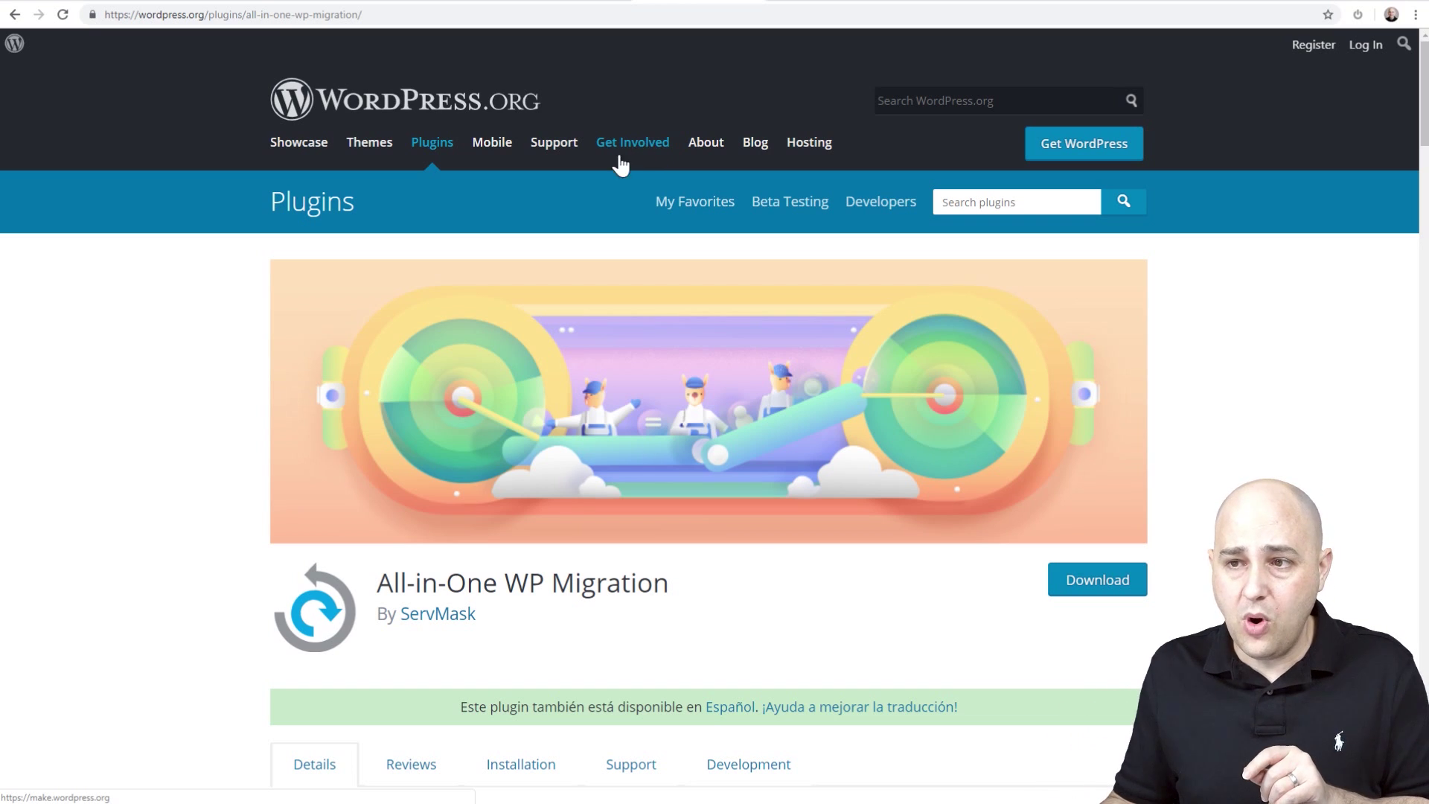
{"action": "scroll", "coordinate": [206, 374], "scroll_direction": "down", "scroll_amount": 2}
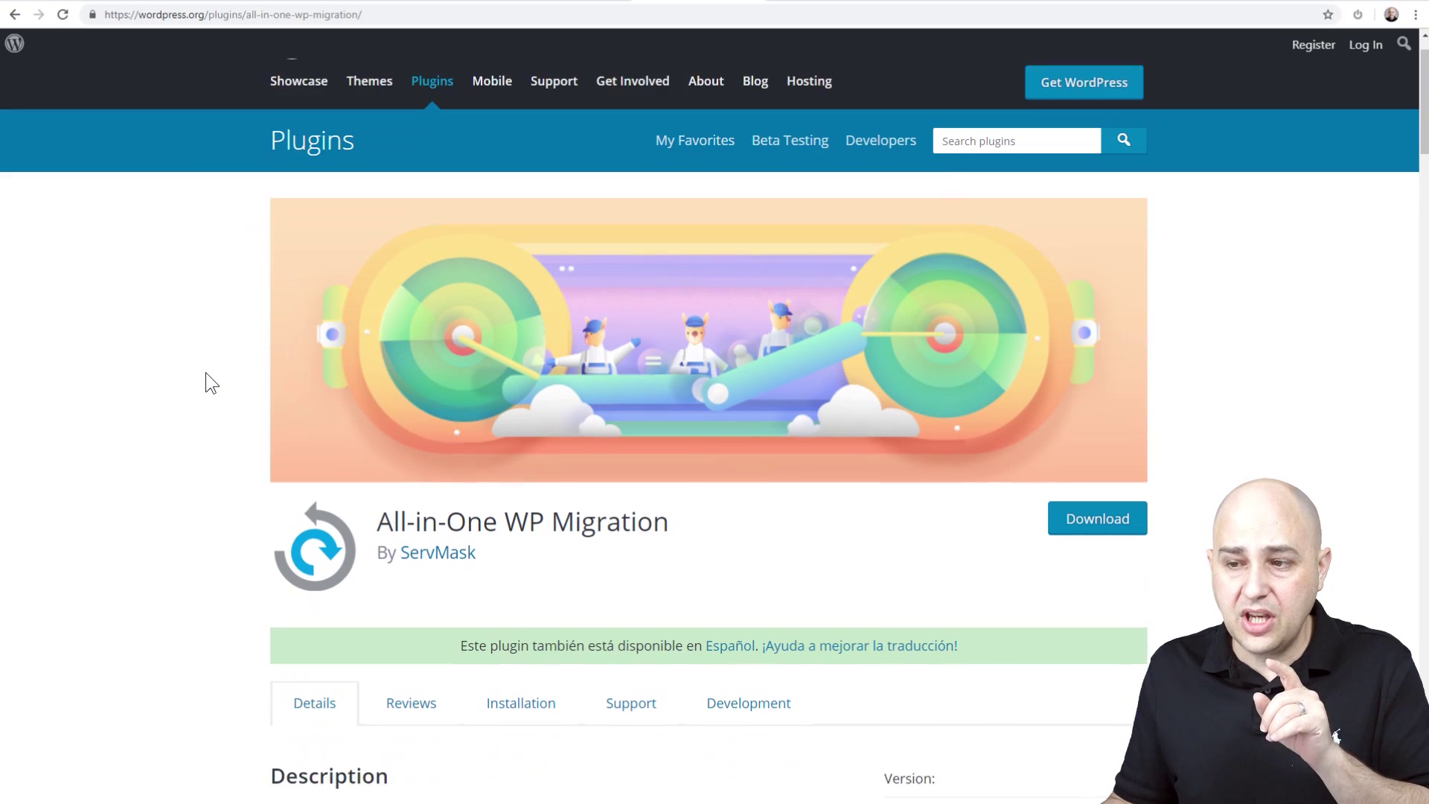
{"action": "scroll", "coordinate": [206, 372], "scroll_direction": "down", "scroll_amount": 1}
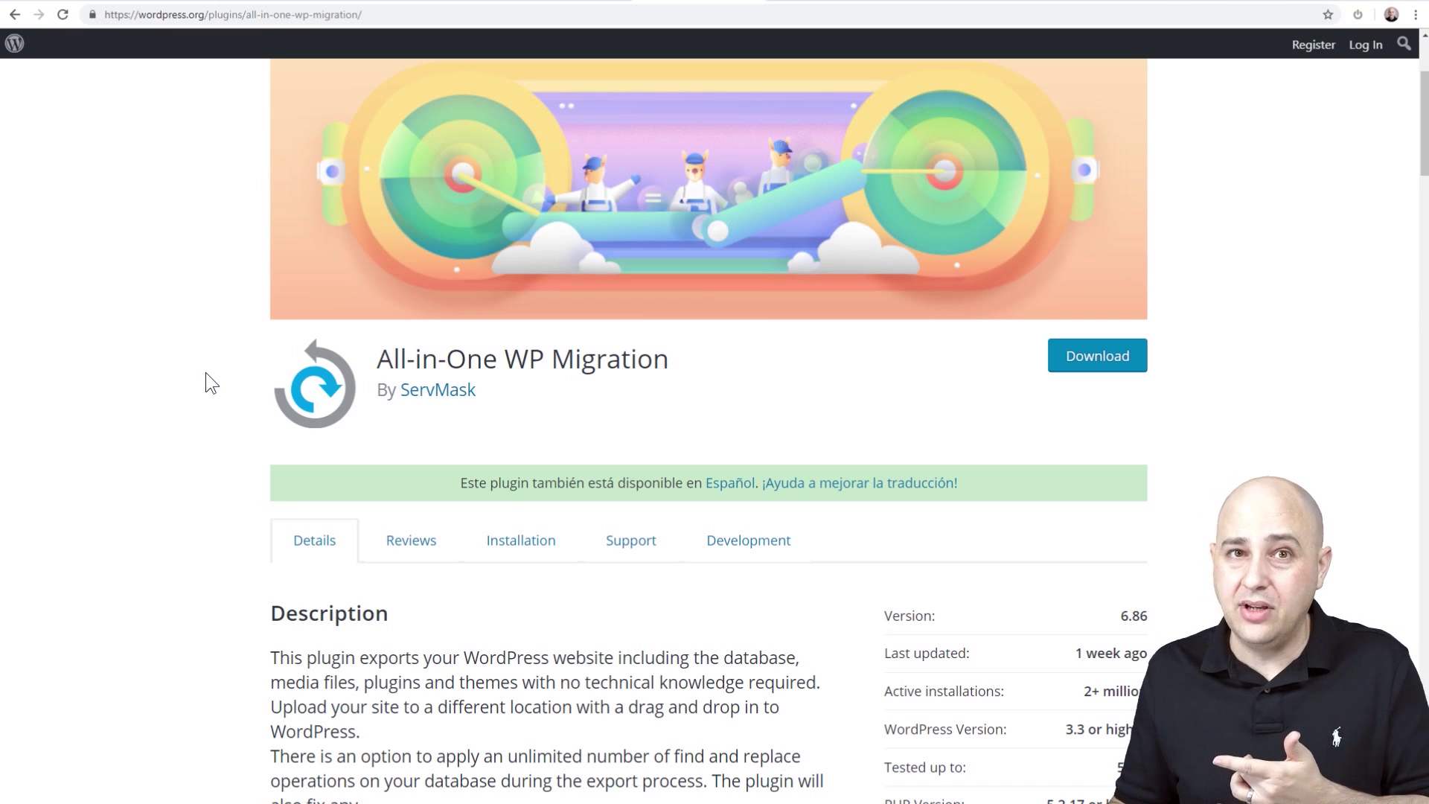
{"action": "scroll", "coordinate": [207, 374], "scroll_direction": "down", "scroll_amount": 1}
{"action": "scroll", "coordinate": [206, 374], "scroll_direction": "up", "scroll_amount": 4}
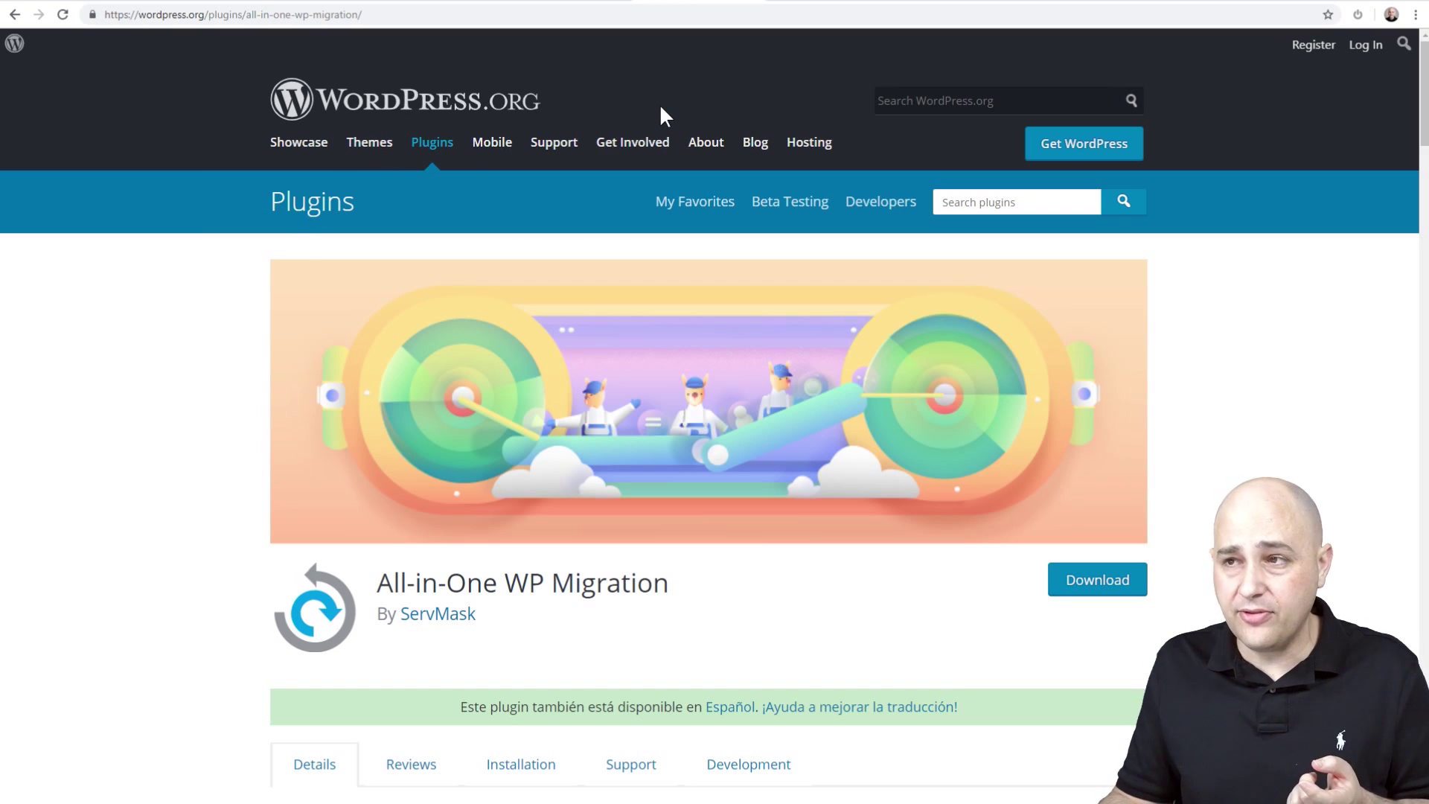
Switch to the UpdraftPlus Migrator product page and review its features and licence options
{"action": "left_click", "coordinate": [774, 3]}
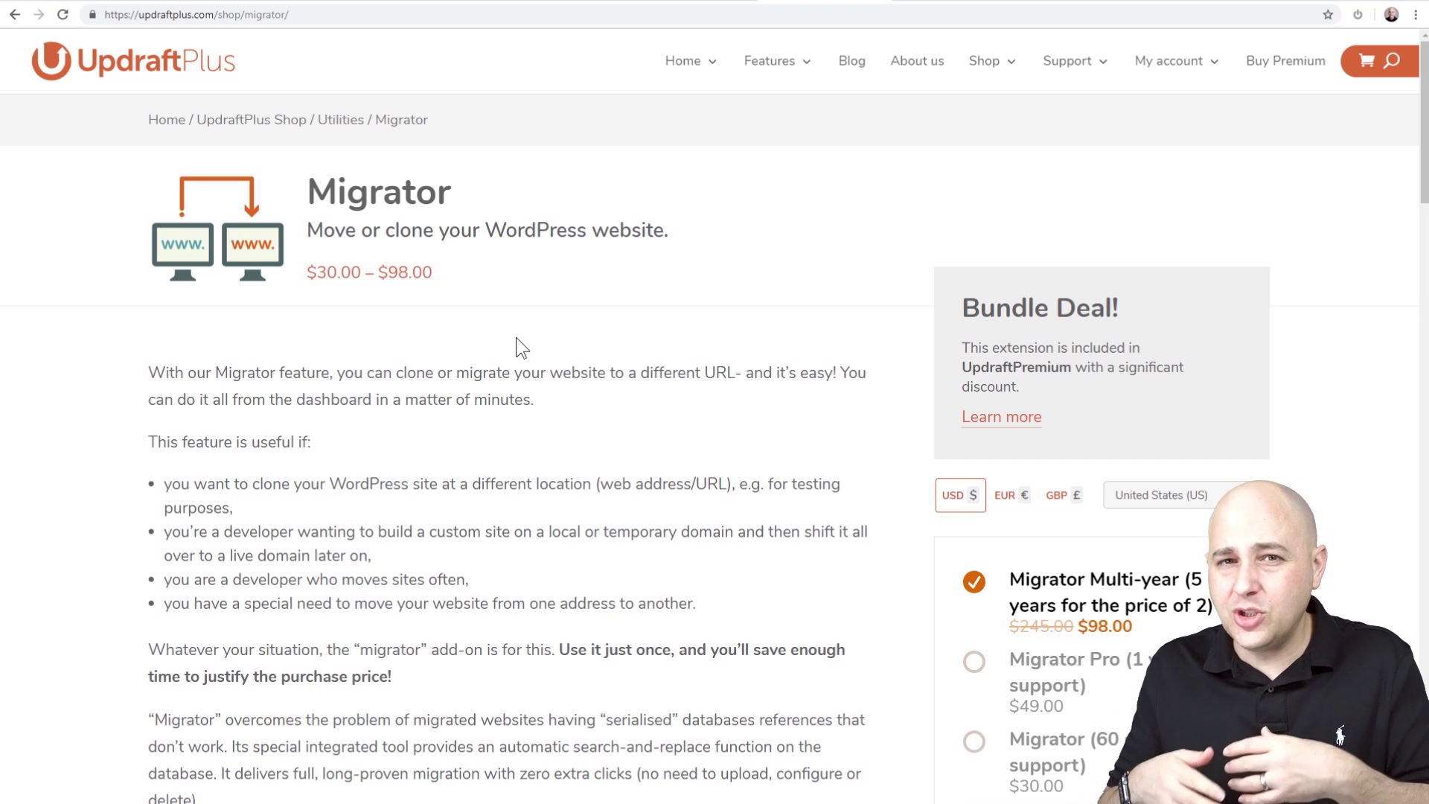
{"action": "scroll", "coordinate": [515, 337], "scroll_direction": "down", "scroll_amount": 4}
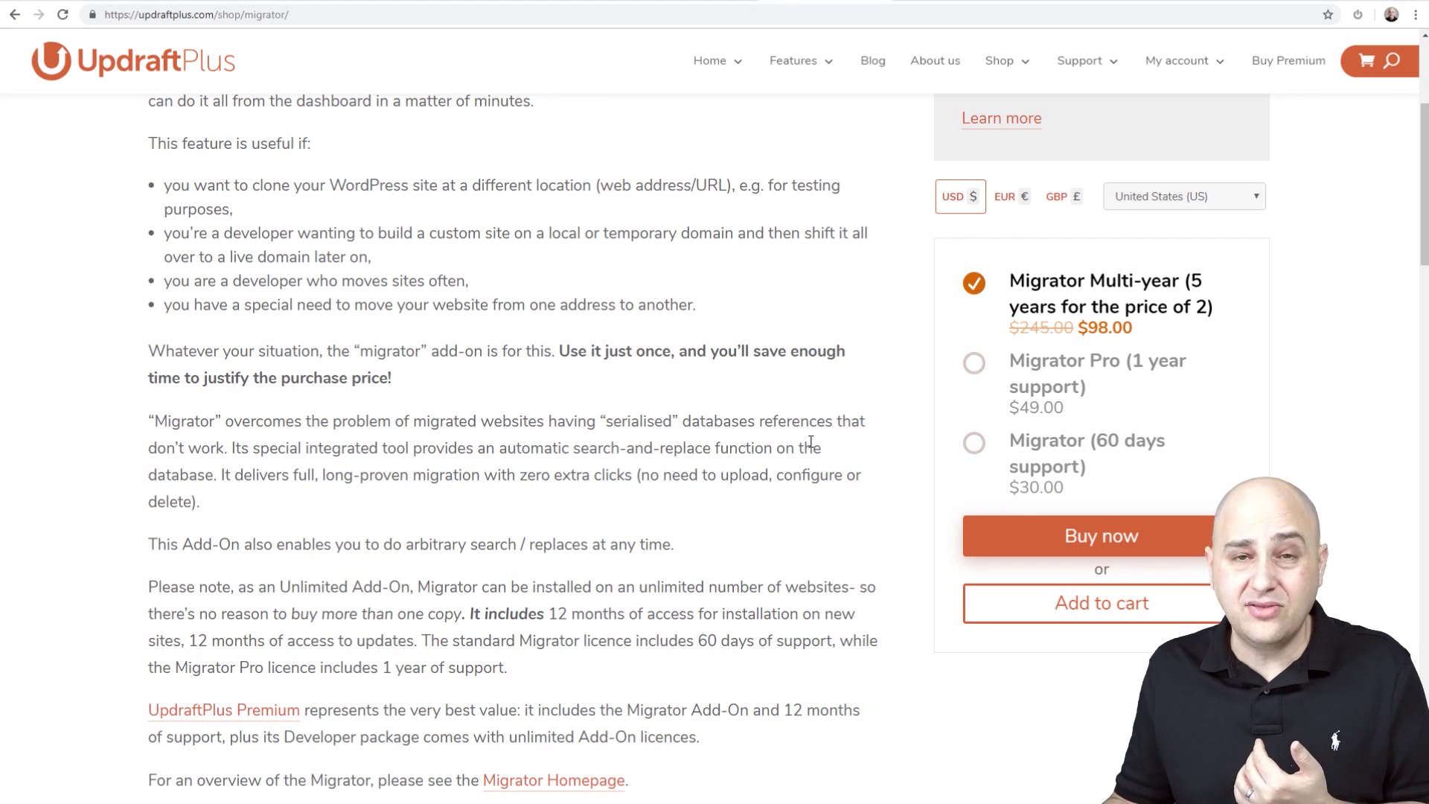
{"action": "scroll", "coordinate": [810, 441], "scroll_direction": "up", "scroll_amount": 4}
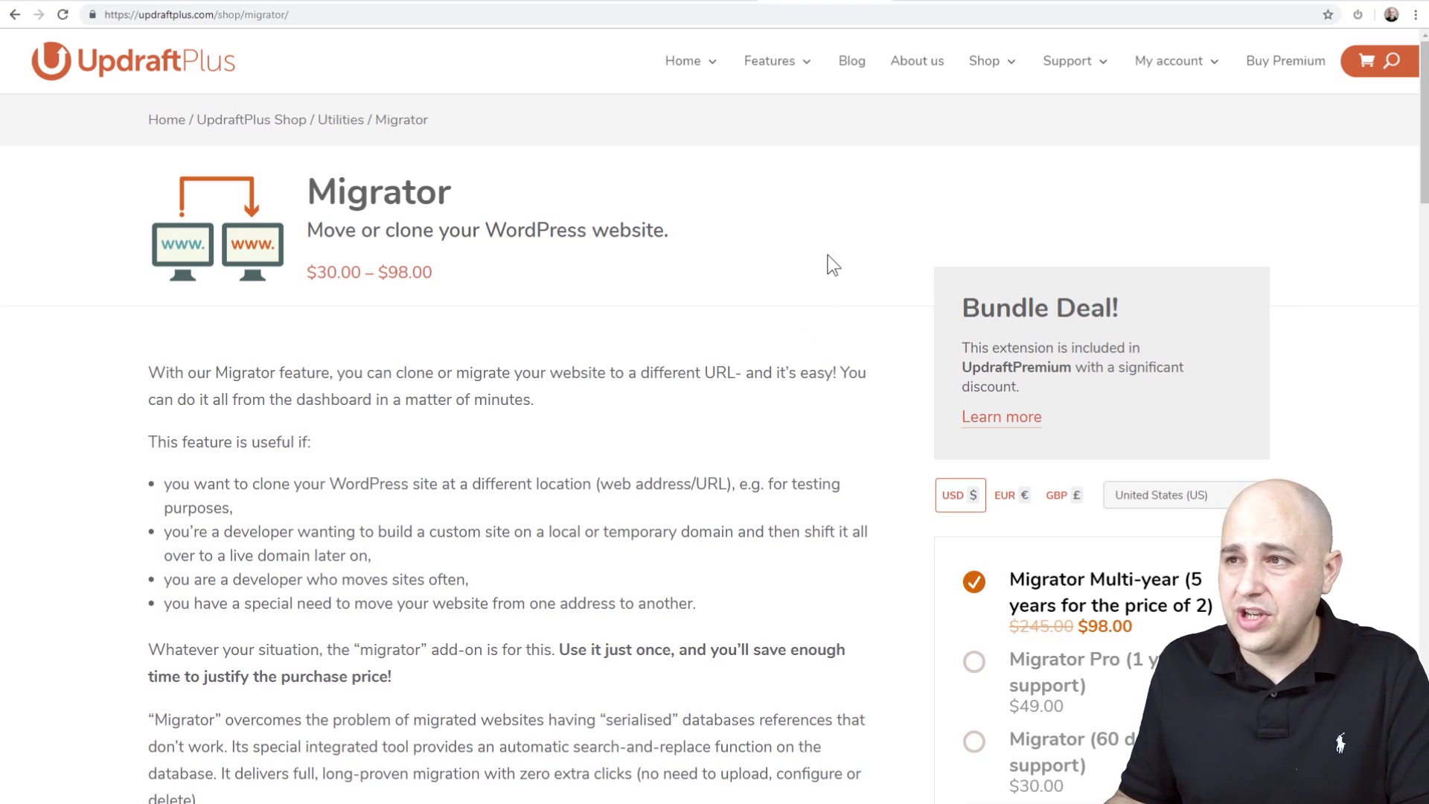
Switch to the Elementor page of the local GeneratePress site and examine its content width, hero section and sidebar widgets
{"action": "left_click", "coordinate": [949, 4]}
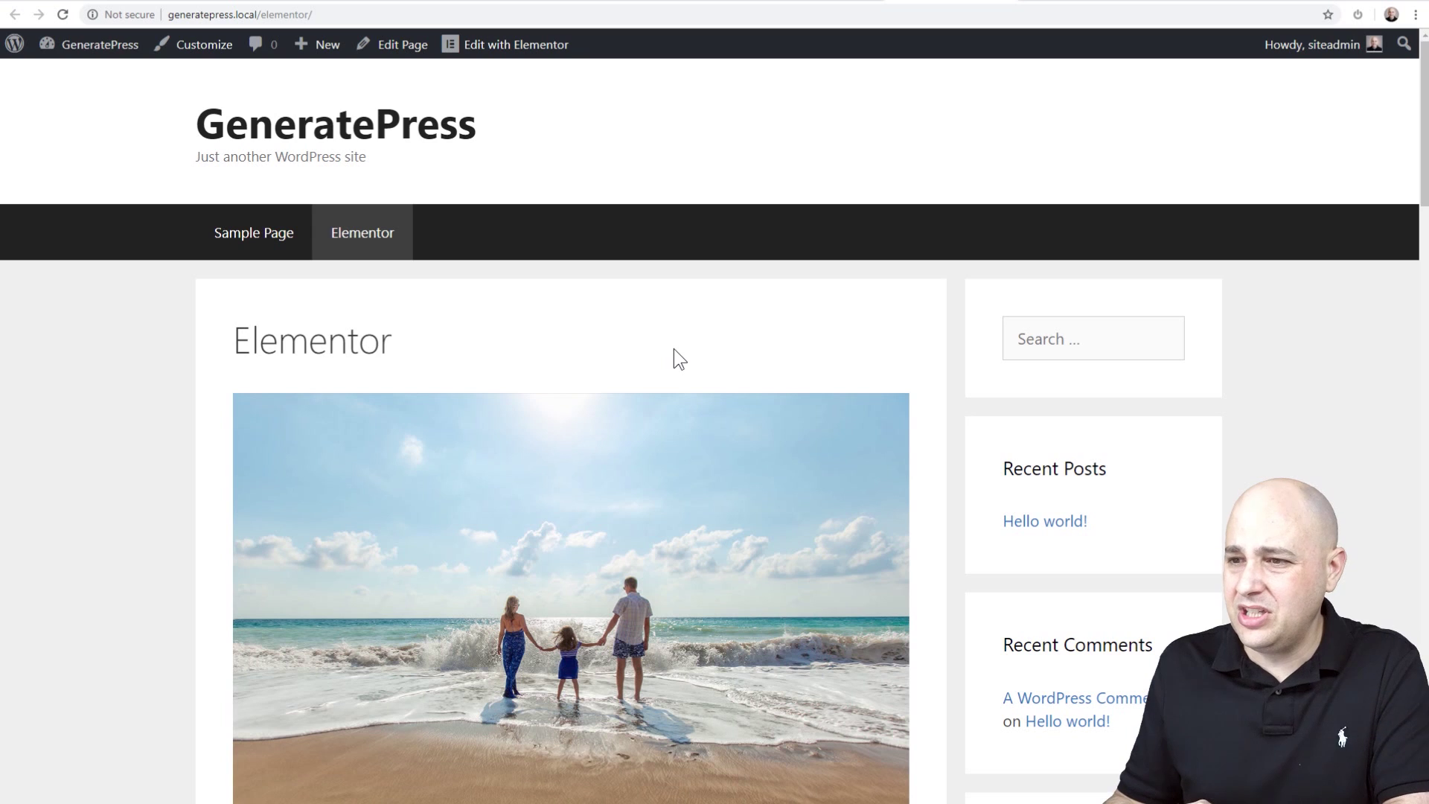
{"action": "scroll", "coordinate": [674, 351], "scroll_direction": "down", "scroll_amount": 7}
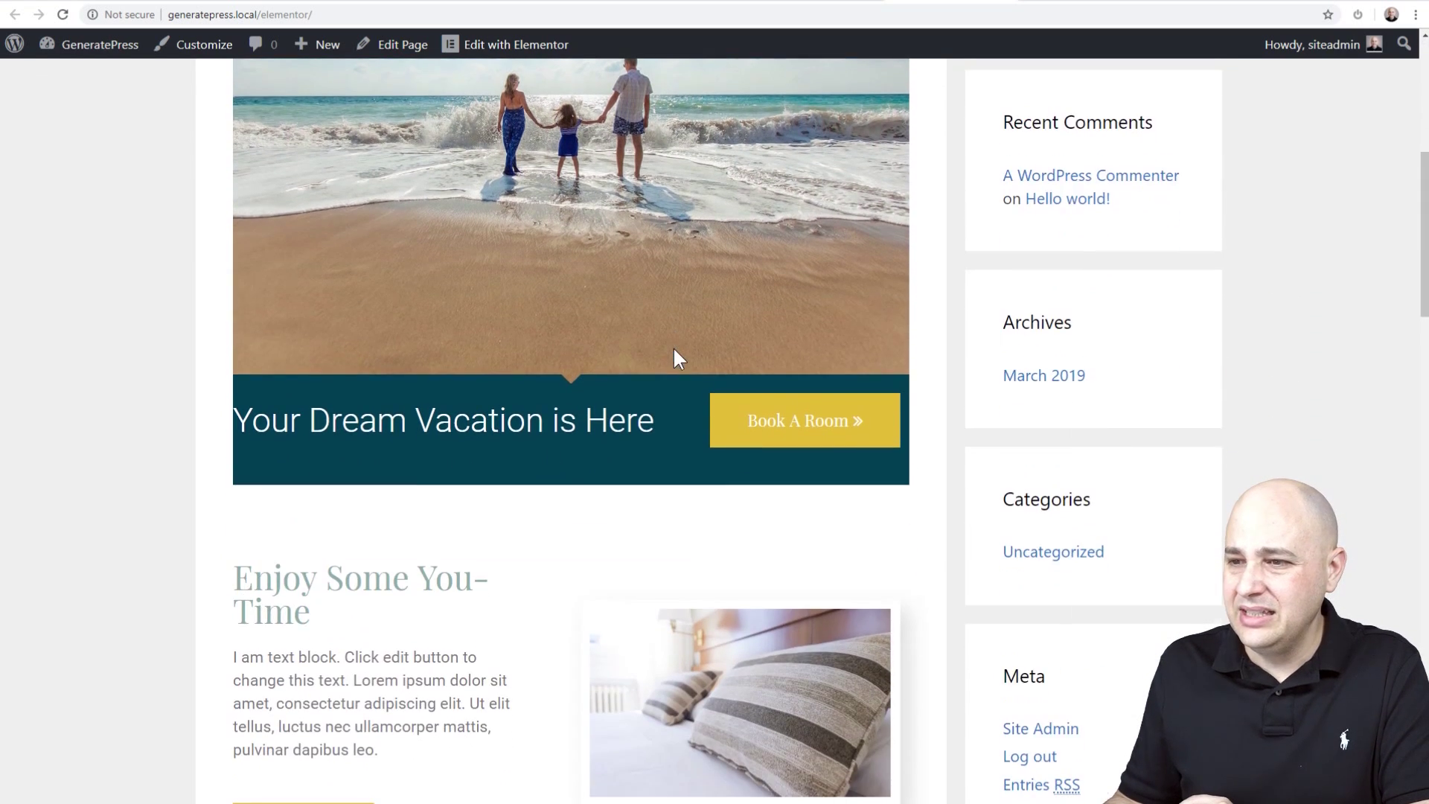
{"action": "scroll", "coordinate": [674, 349], "scroll_direction": "down", "scroll_amount": 3}
{"action": "scroll", "coordinate": [674, 350], "scroll_direction": "up", "scroll_amount": 10}
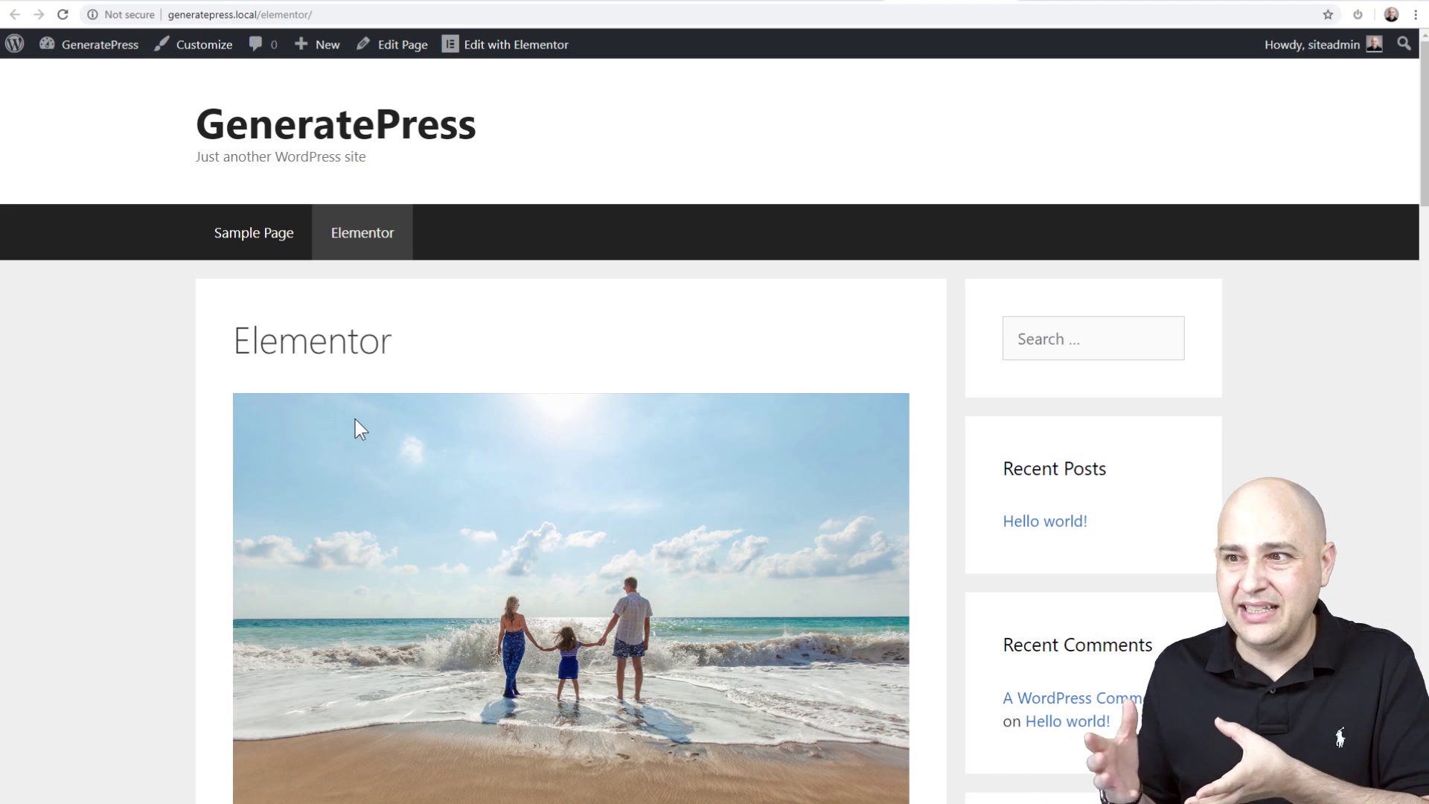
{"action": "scroll", "coordinate": [355, 419], "scroll_direction": "down", "scroll_amount": 1}
{"action": "scroll", "coordinate": [355, 420], "scroll_direction": "down", "scroll_amount": 5}
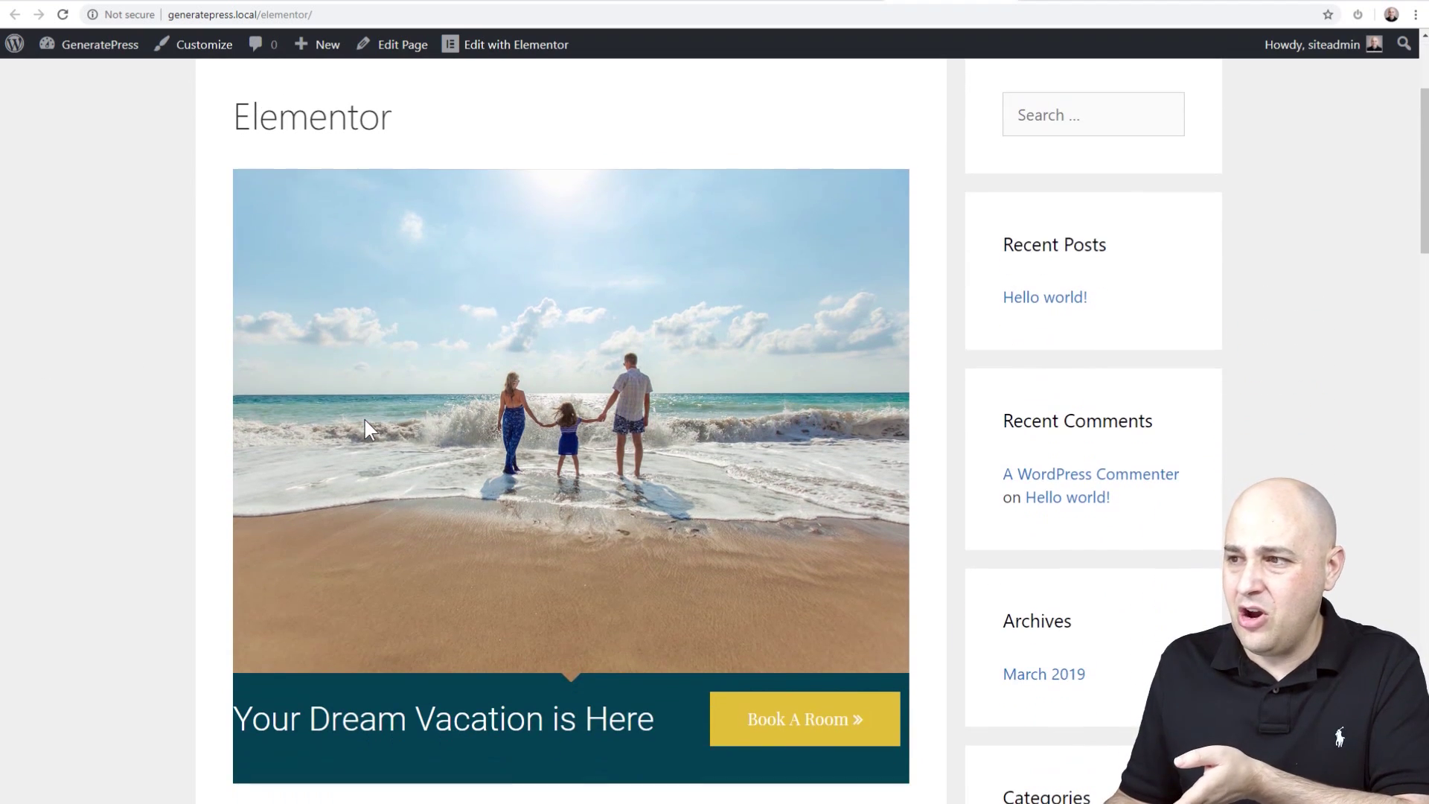
{"action": "scroll", "coordinate": [1030, 390], "scroll_direction": "down", "scroll_amount": 2}
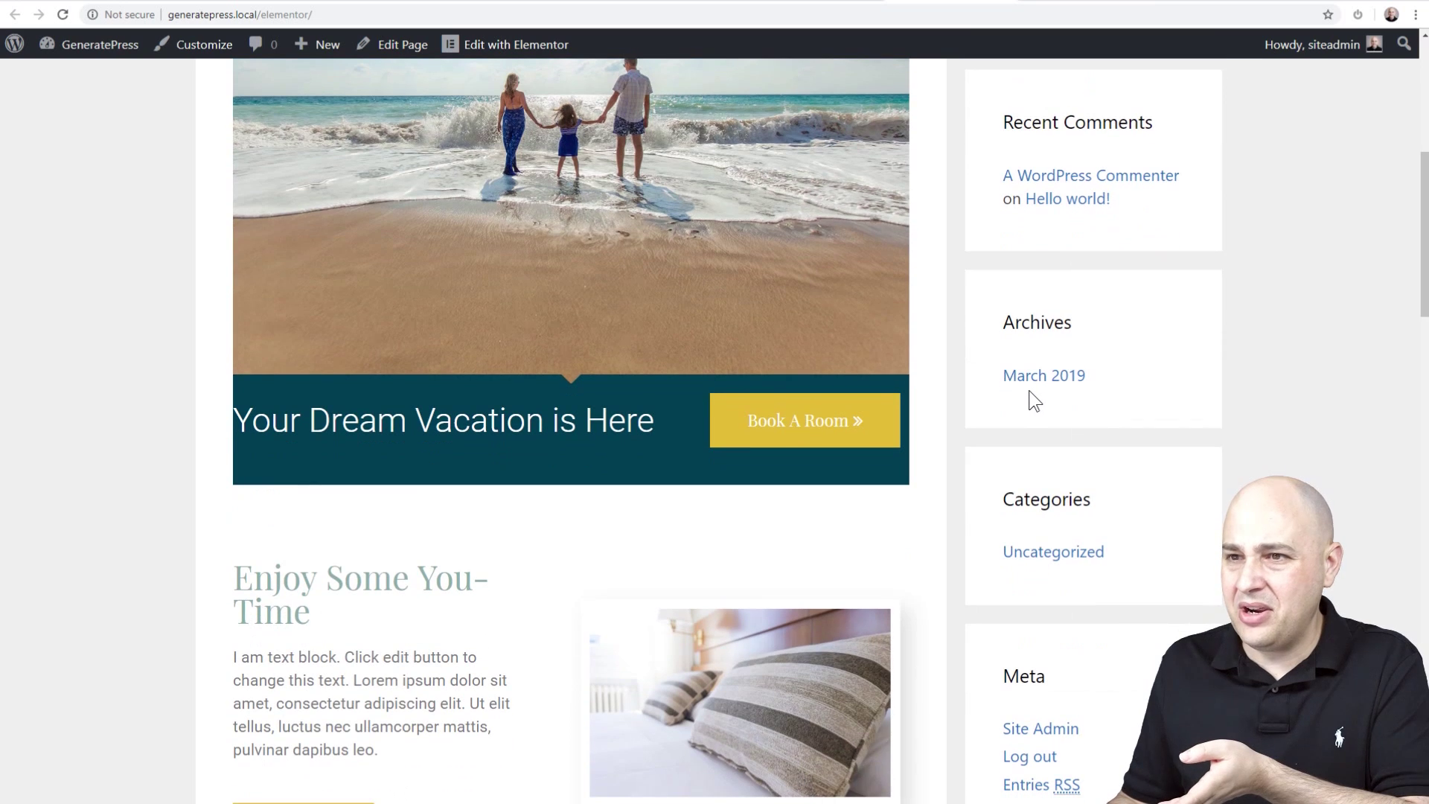
{"action": "scroll", "coordinate": [846, 404], "scroll_direction": "down", "scroll_amount": 6}
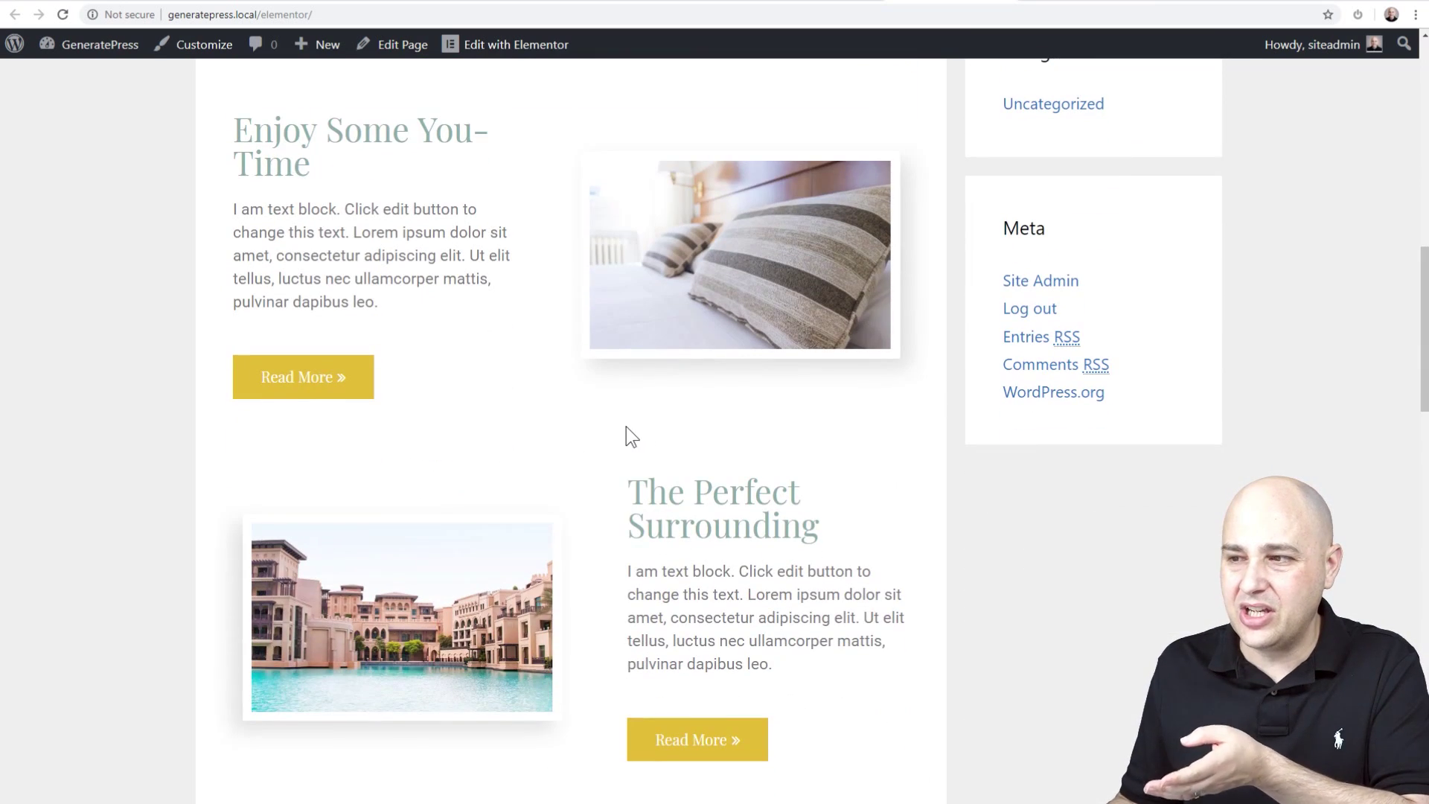
{"action": "scroll", "coordinate": [628, 437], "scroll_direction": "up", "scroll_amount": 12}
{"action": "scroll", "coordinate": [627, 428], "scroll_direction": "up", "scroll_amount": 1}
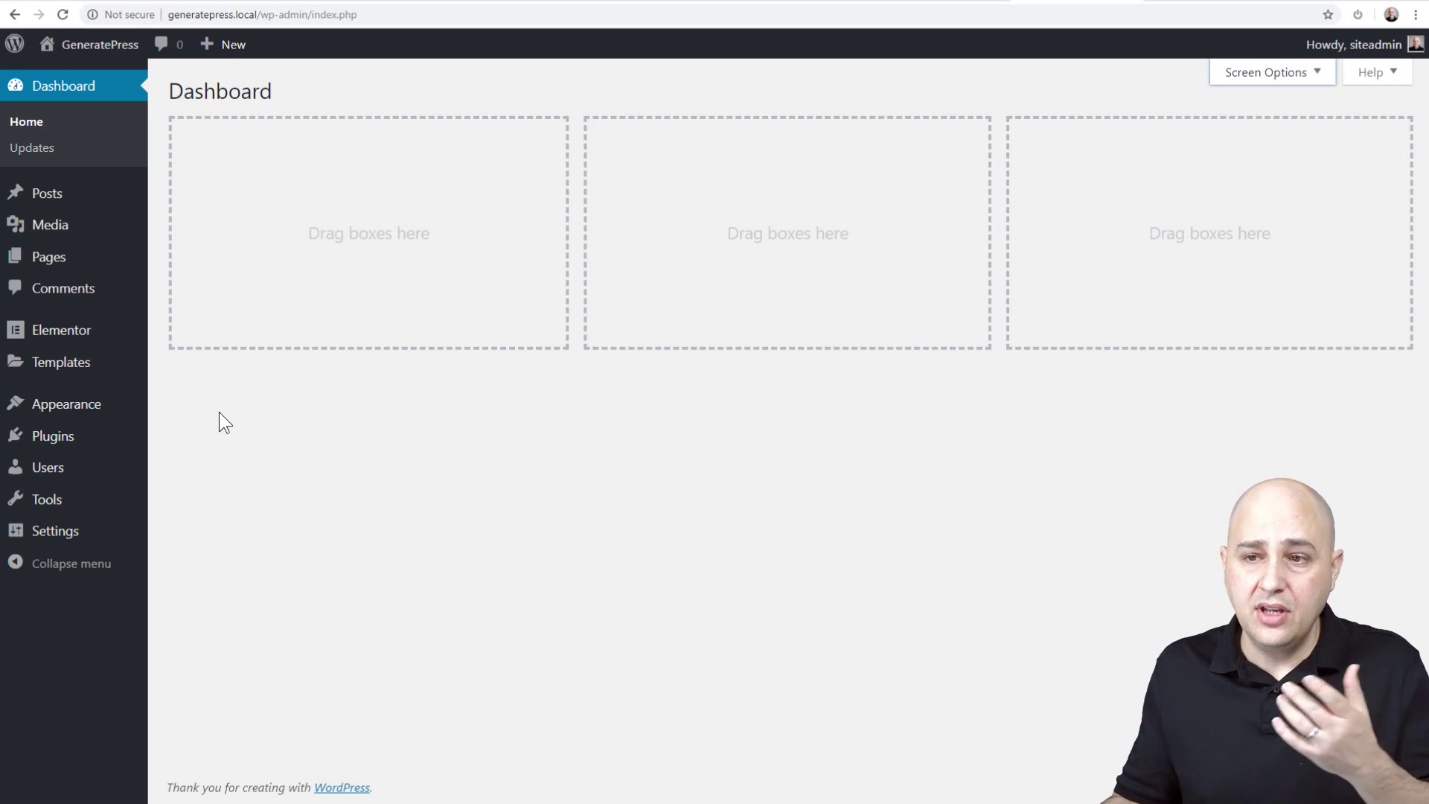
Try the One Container content layout in the theme Customizer's container layout settings
{"action": "mouse_move", "coordinate": [64, 416]}
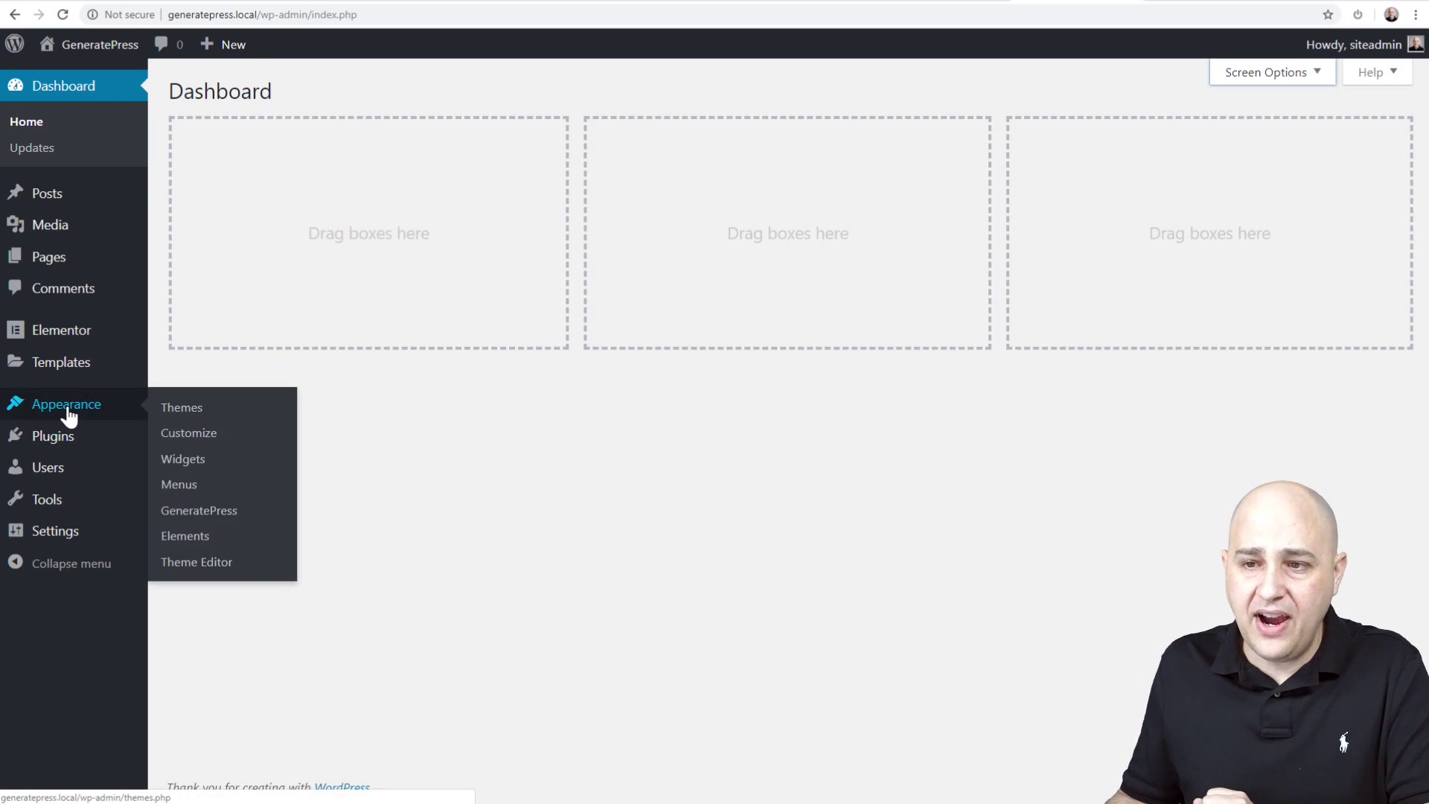
{"action": "left_click", "coordinate": [180, 442]}
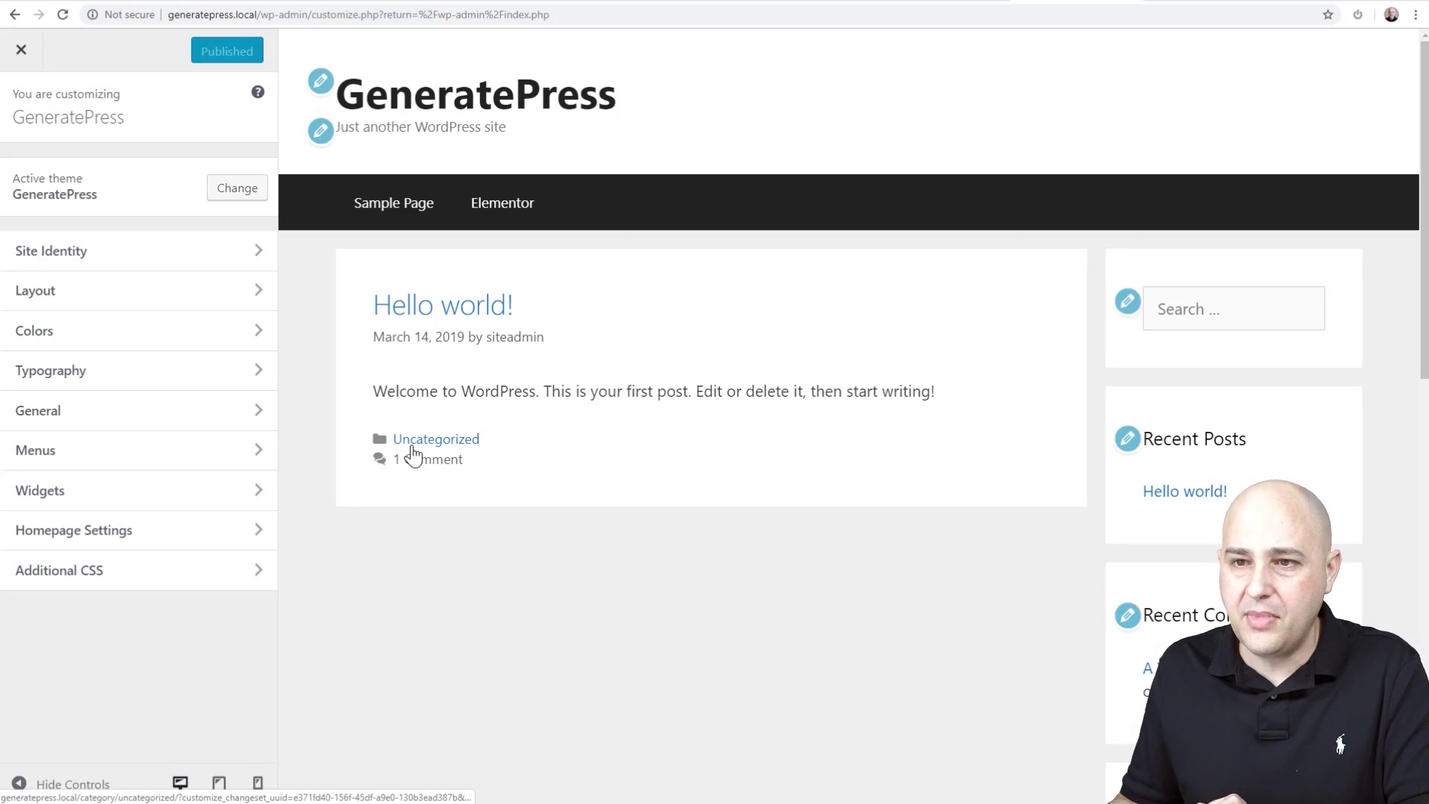
{"action": "left_click", "coordinate": [134, 302]}
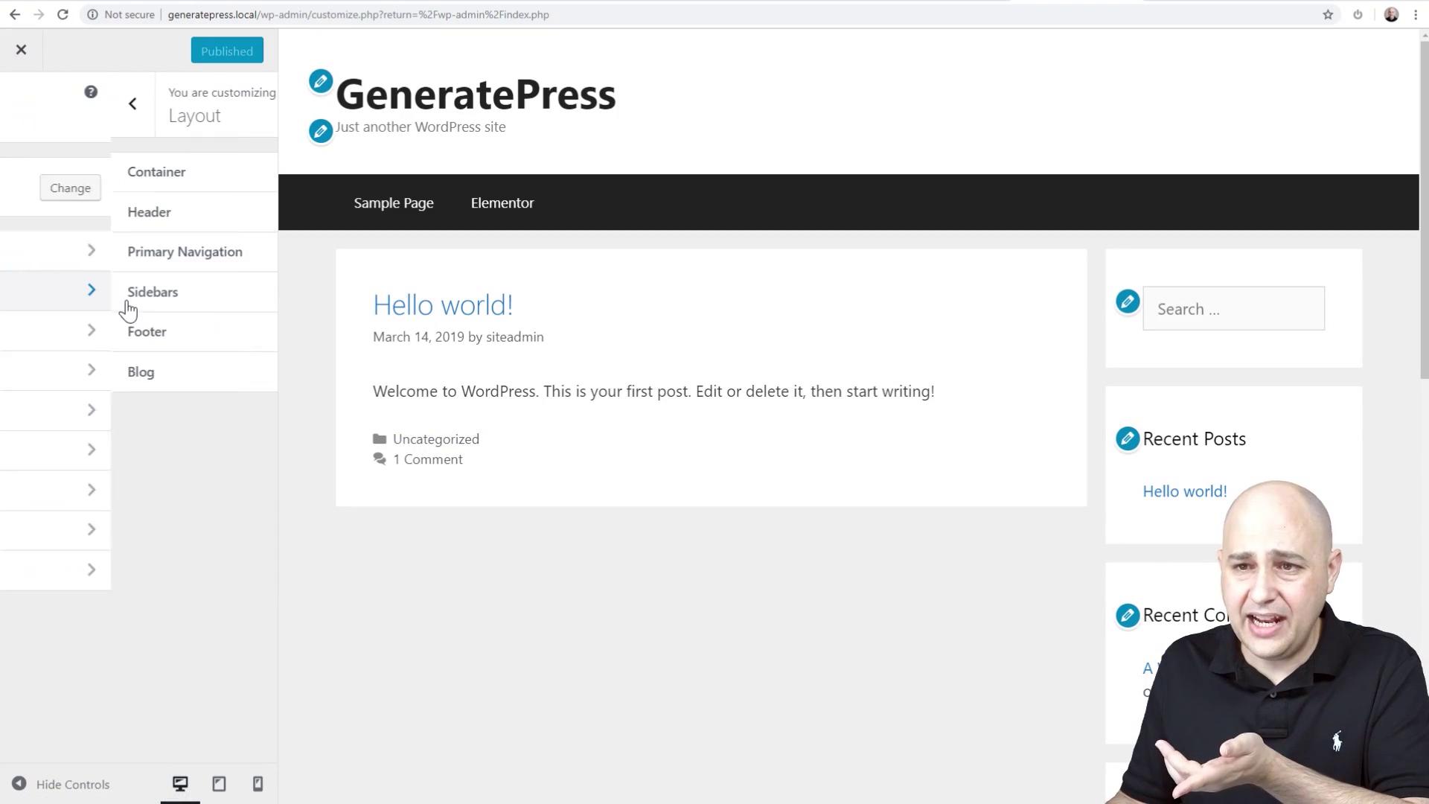
{"action": "left_click", "coordinate": [155, 178]}
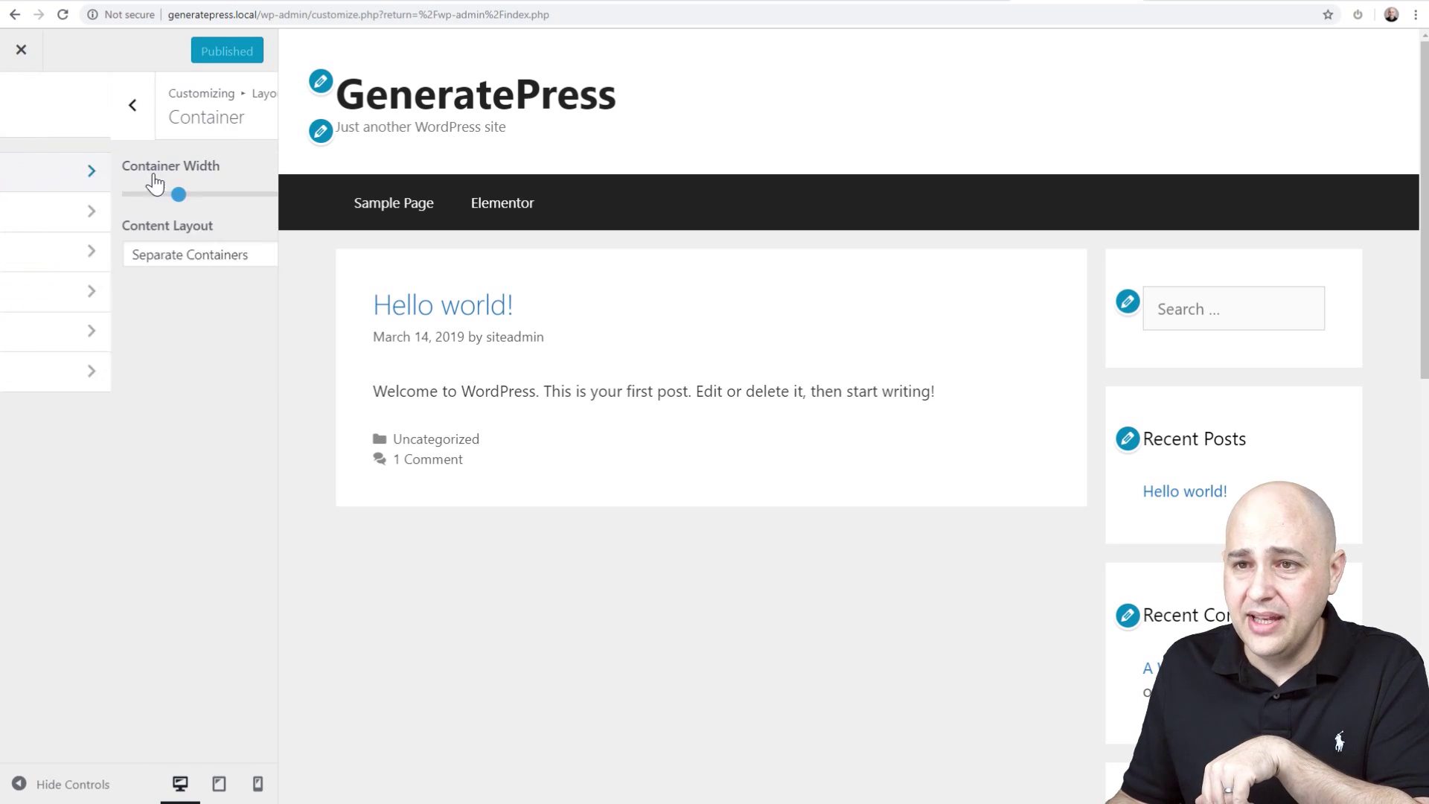
{"action": "left_click", "coordinate": [99, 262]}
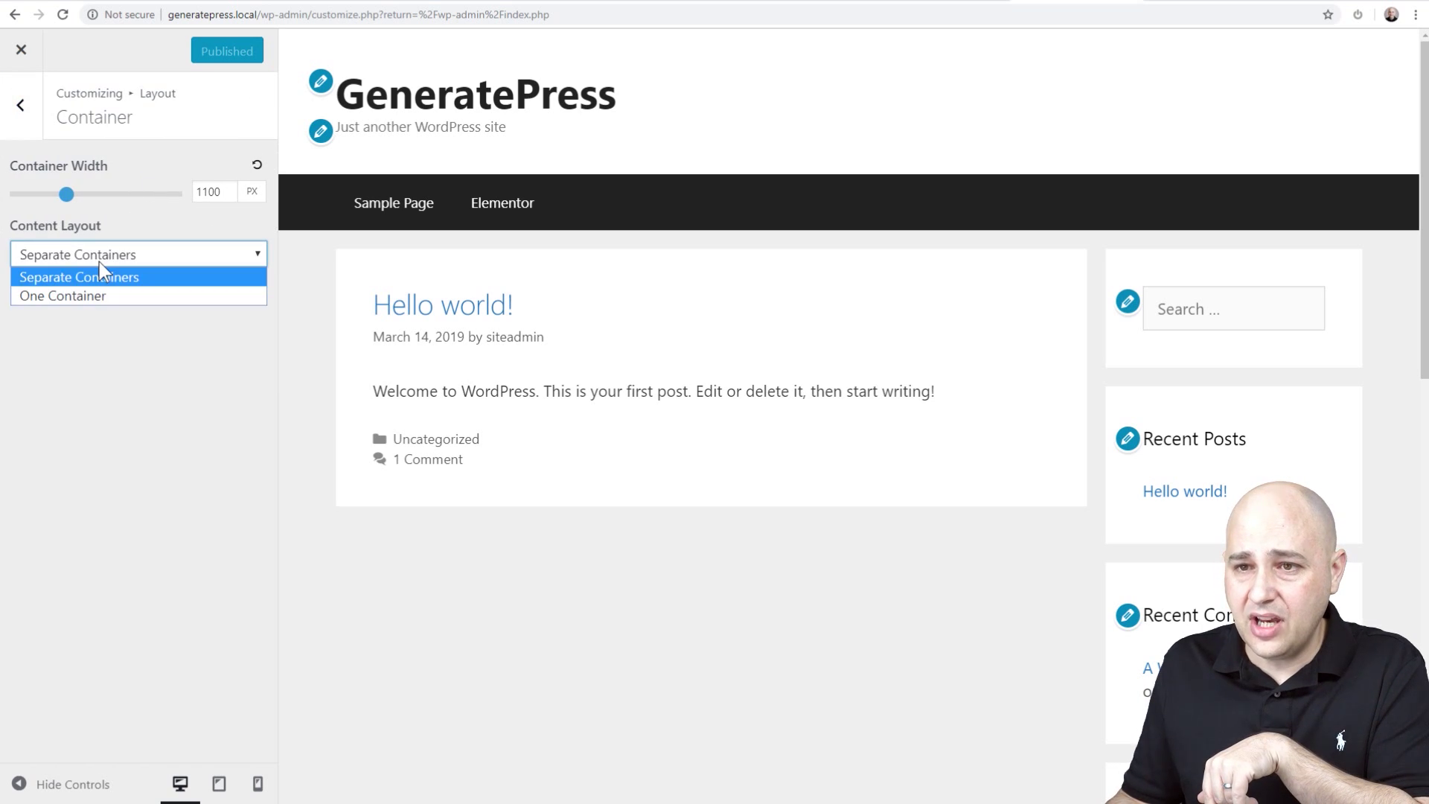
{"action": "left_click", "coordinate": [102, 300]}
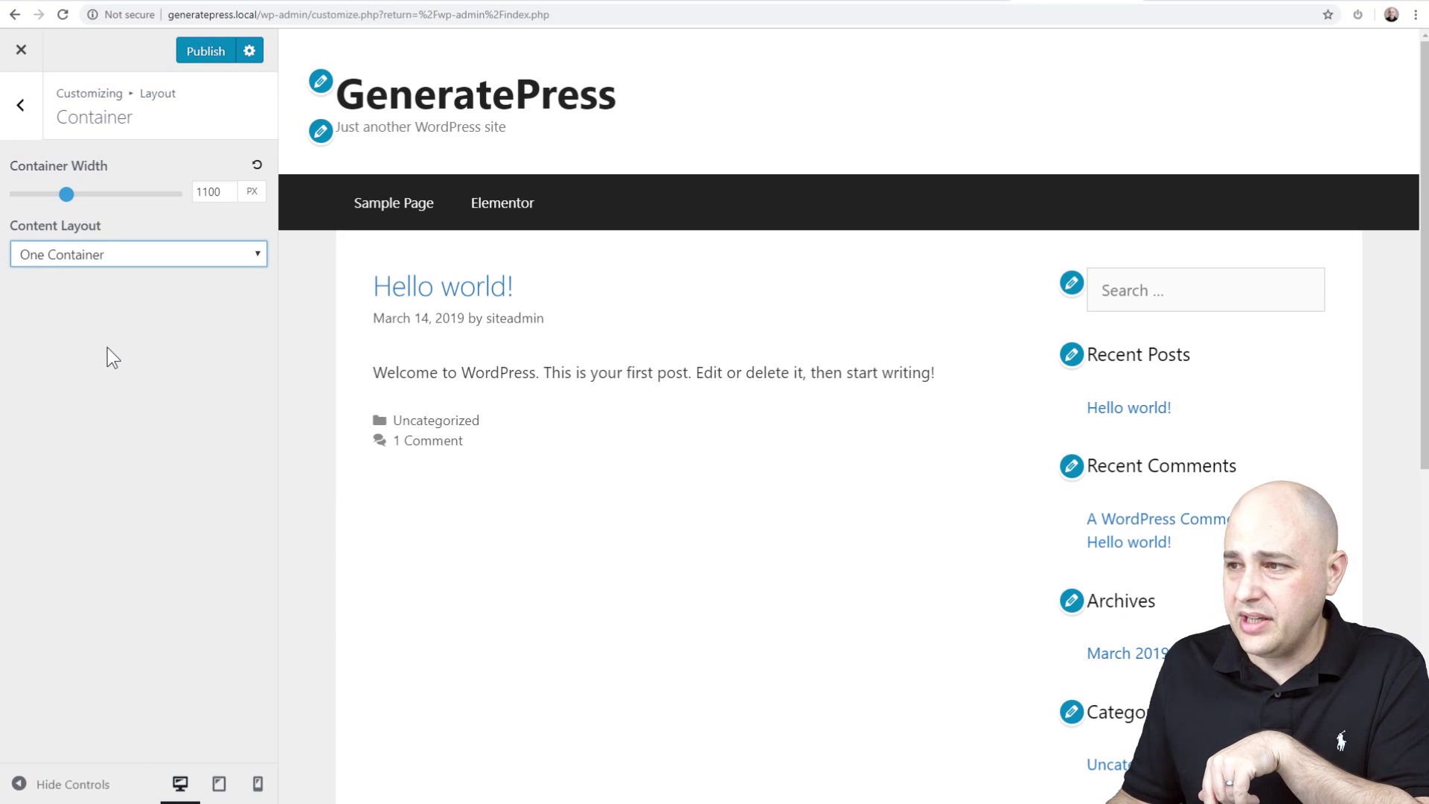
Try the Content (no sidebars) option for the site-wide sidebar layout, and leave the Customizer without publishing
{"action": "left_click", "coordinate": [20, 111]}
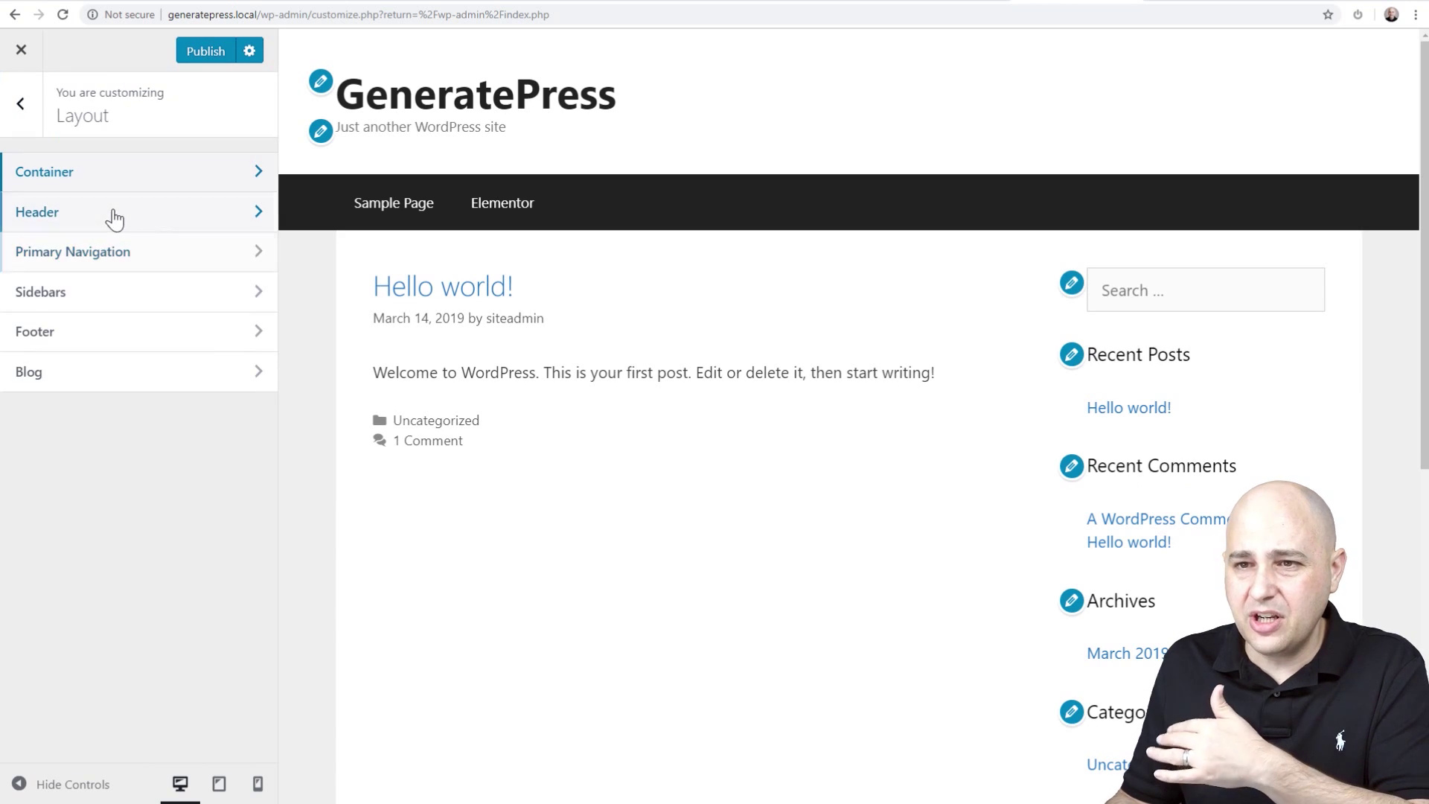
{"action": "left_click", "coordinate": [122, 294]}
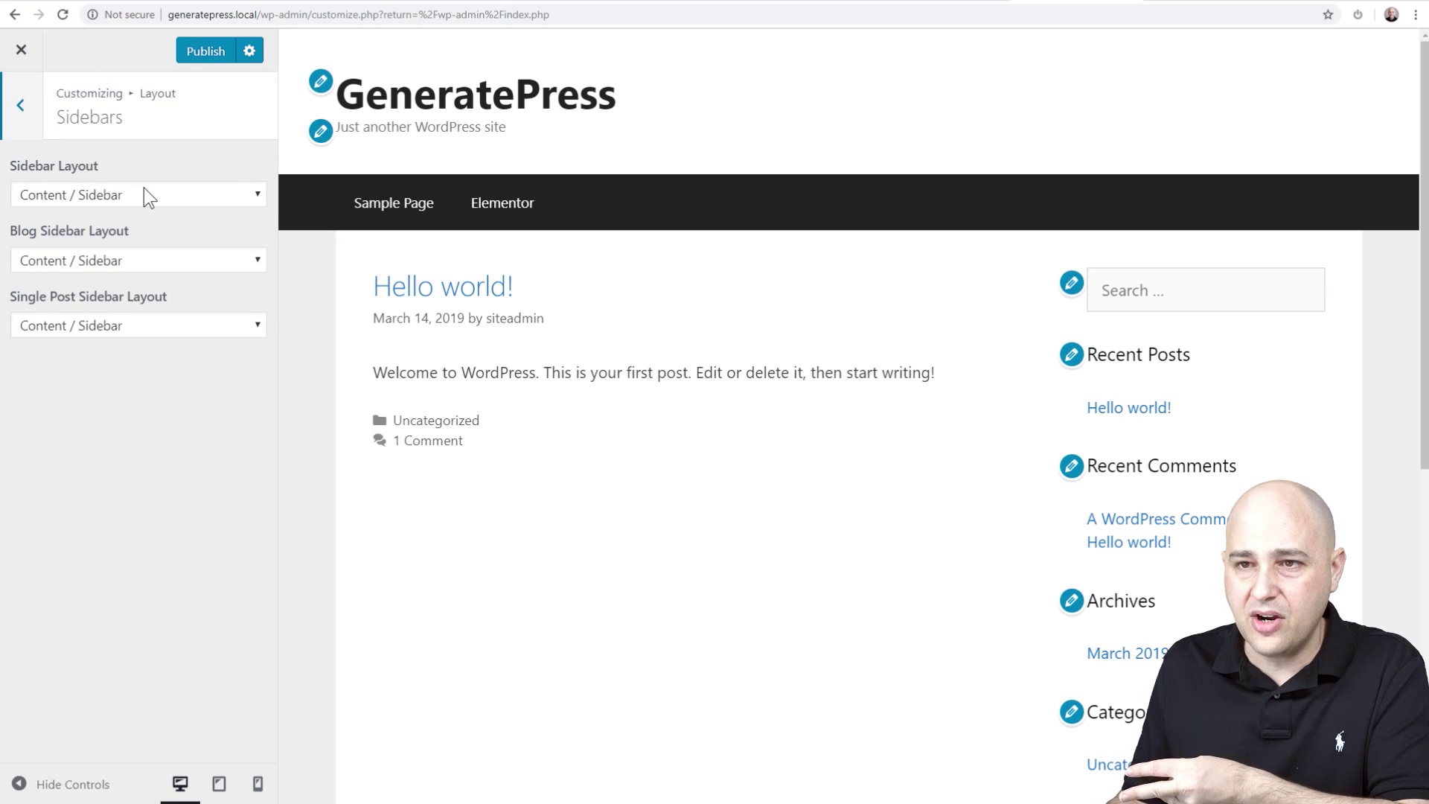
{"action": "left_click", "coordinate": [145, 192]}
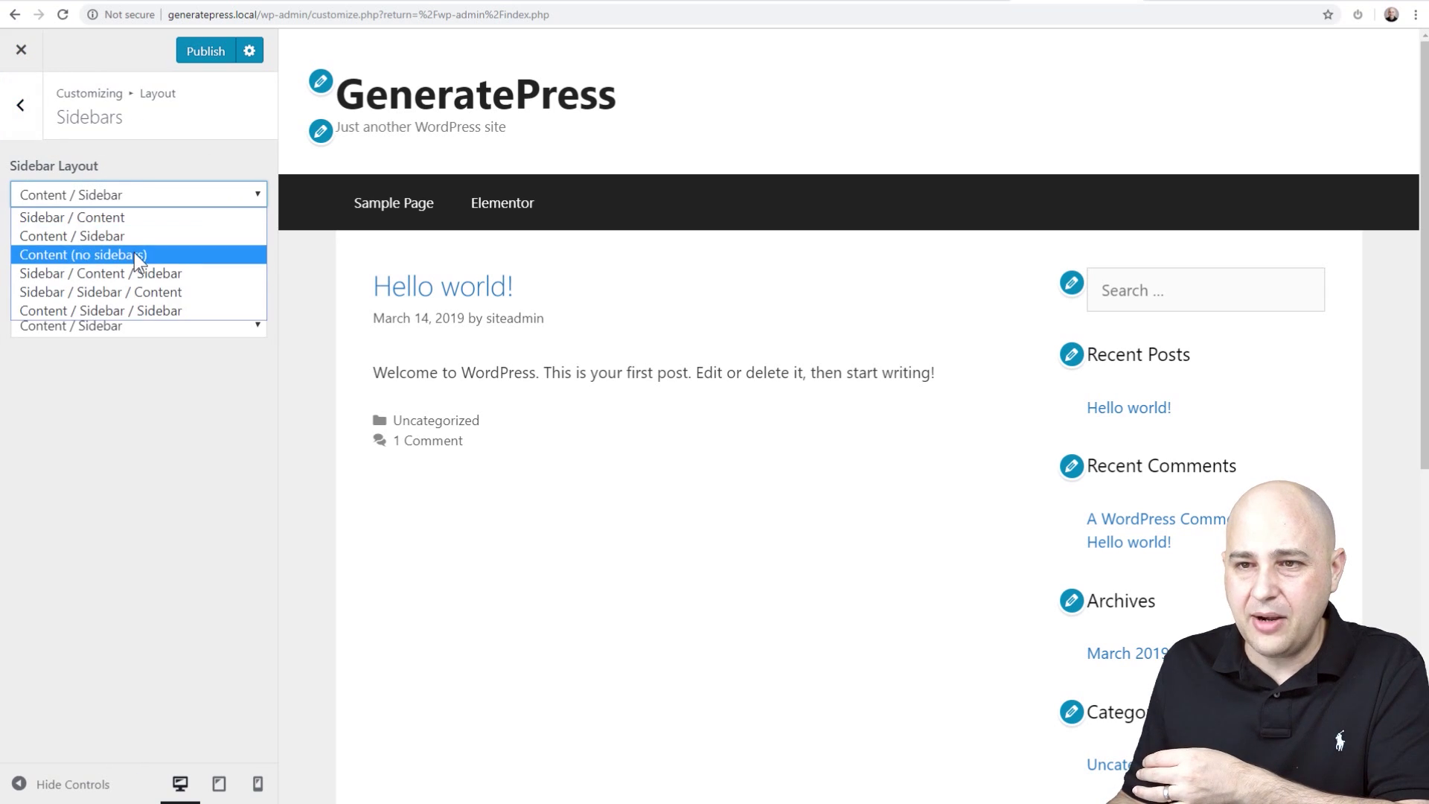
{"action": "left_click", "coordinate": [134, 254]}
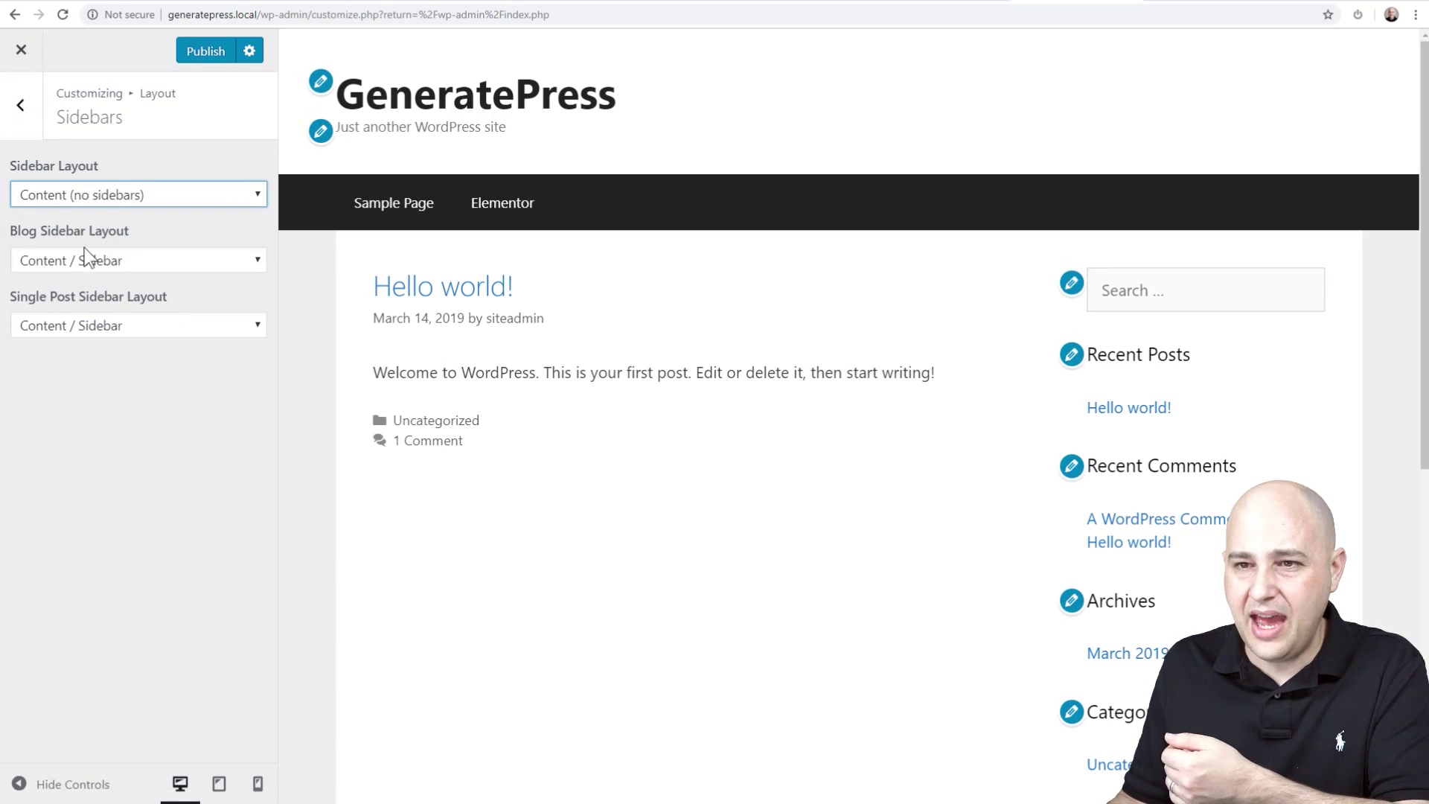
{"action": "left_click", "coordinate": [20, 104]}
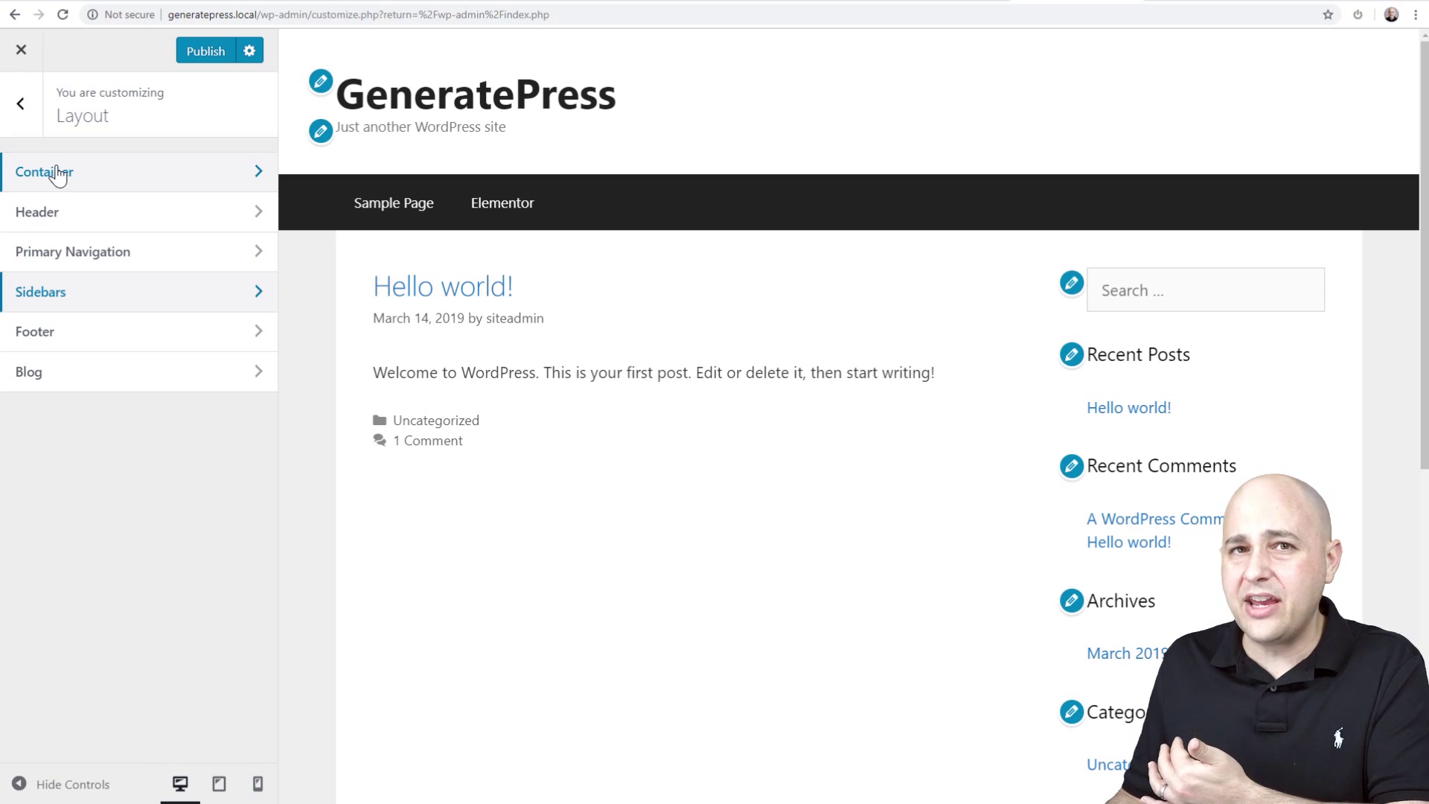
{"action": "left_click", "coordinate": [21, 60]}
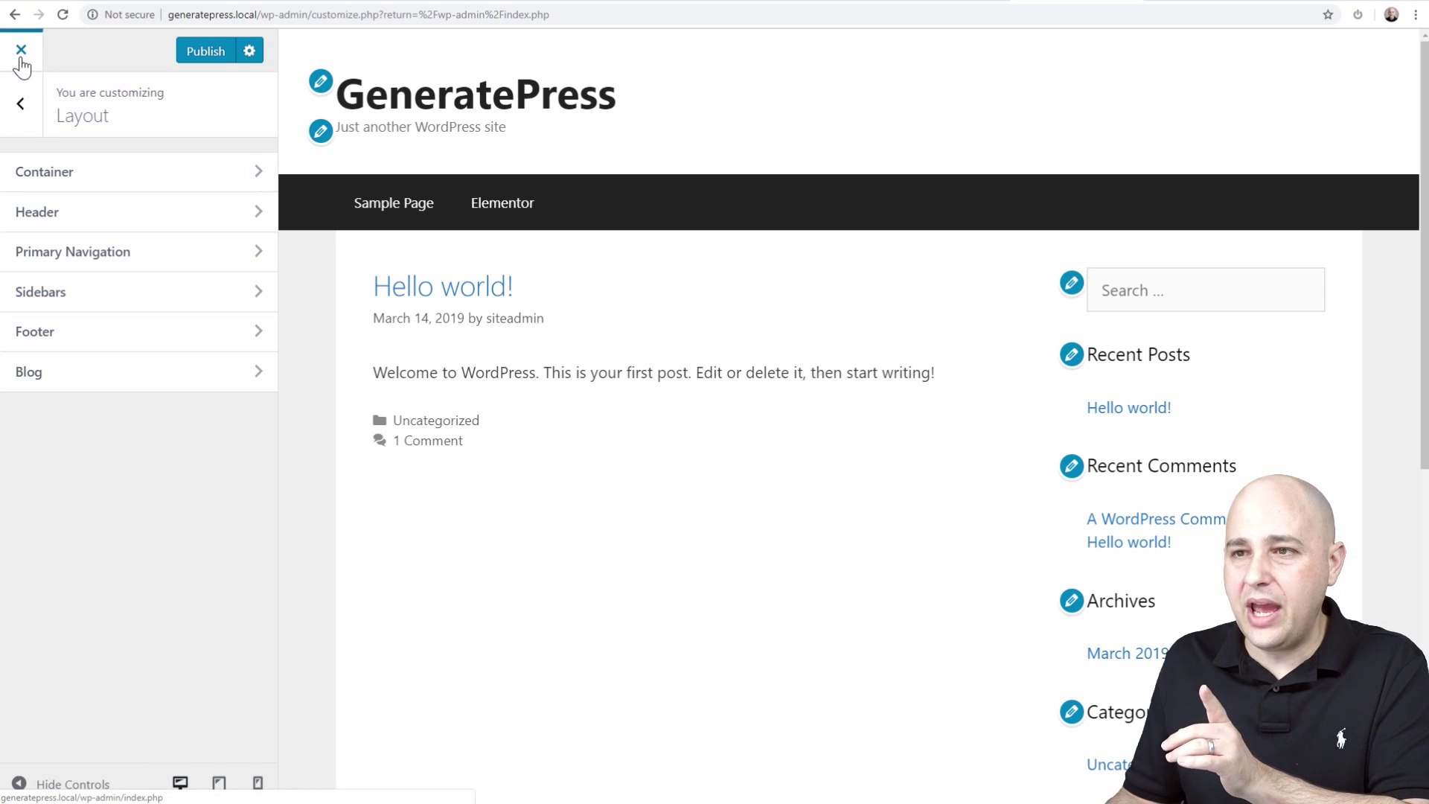
{"action": "left_click", "coordinate": [790, 114]}
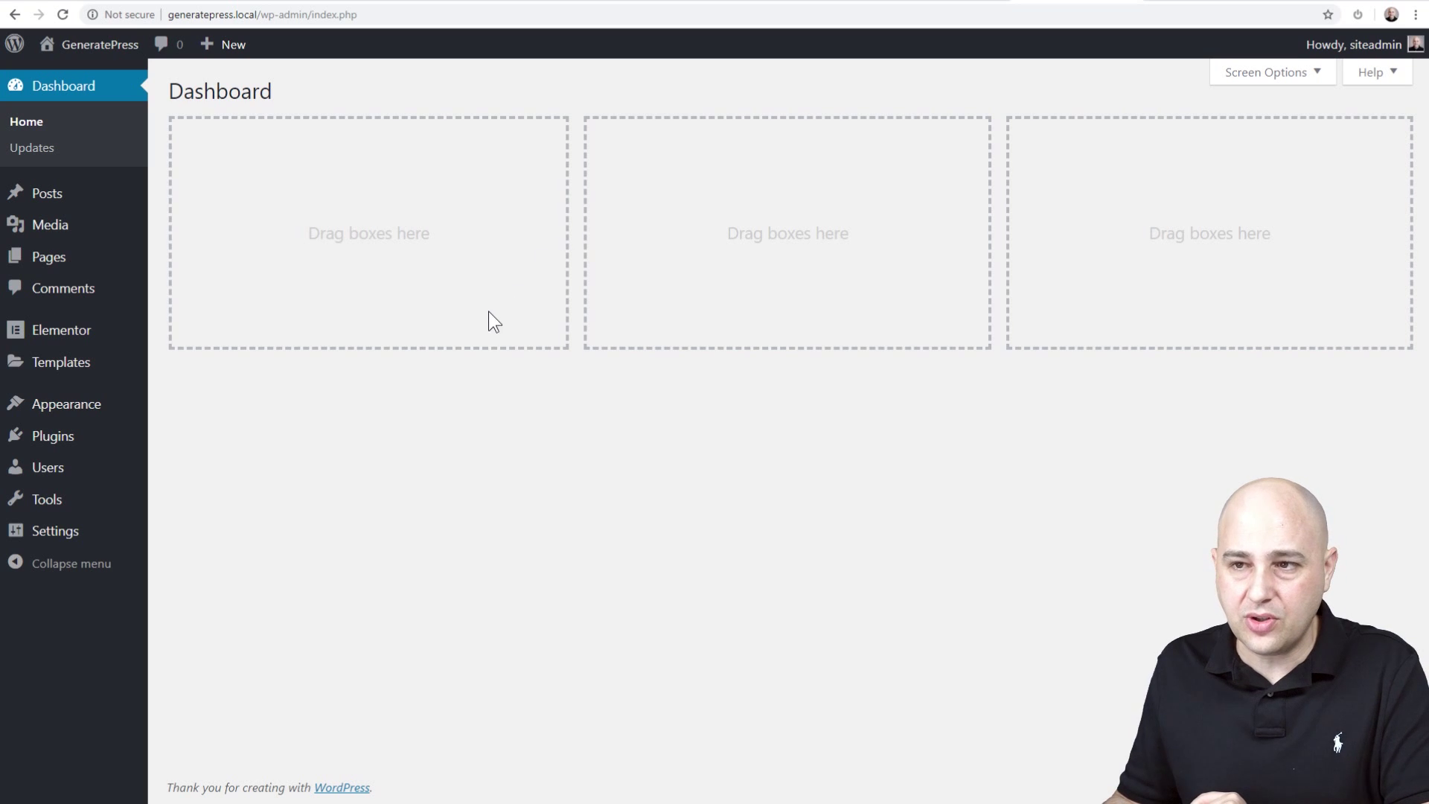
Open the page titled Elementor in the block editor from the WordPress dashboard's page list
{"action": "left_click", "coordinate": [931, 2]}
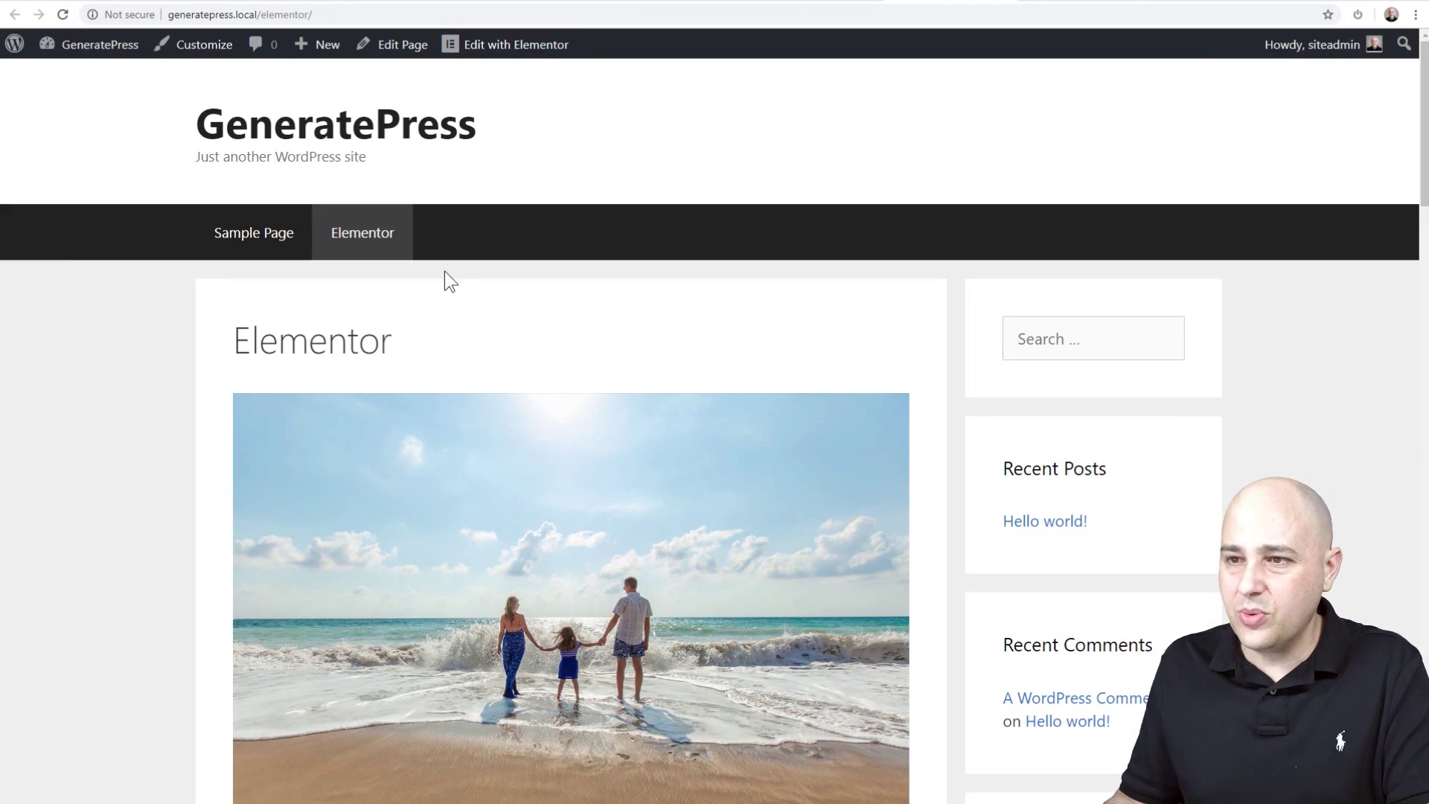
{"action": "left_click", "coordinate": [1086, 2]}
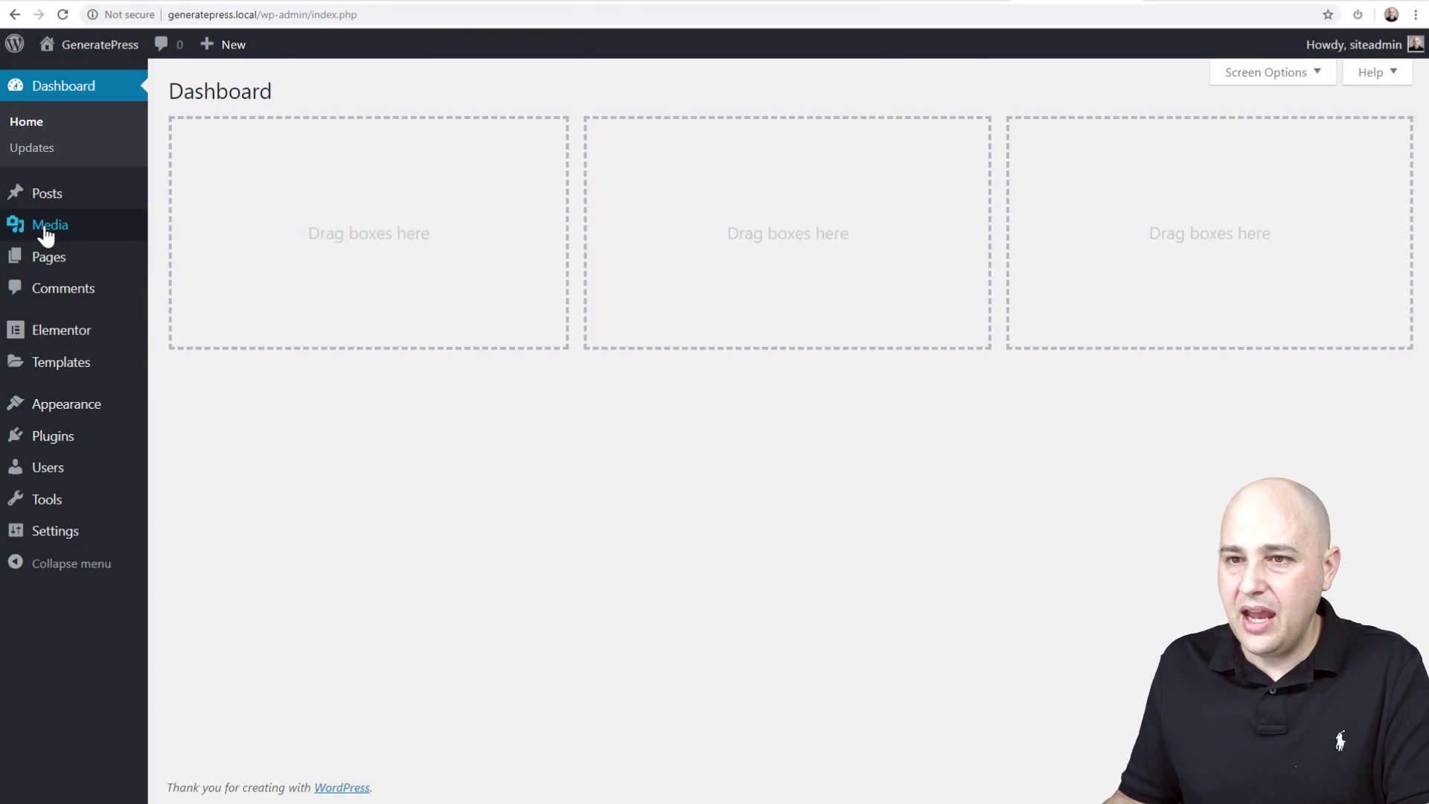
{"action": "left_click", "coordinate": [48, 261]}
{"action": "mouse_move", "coordinate": [382, 257]}
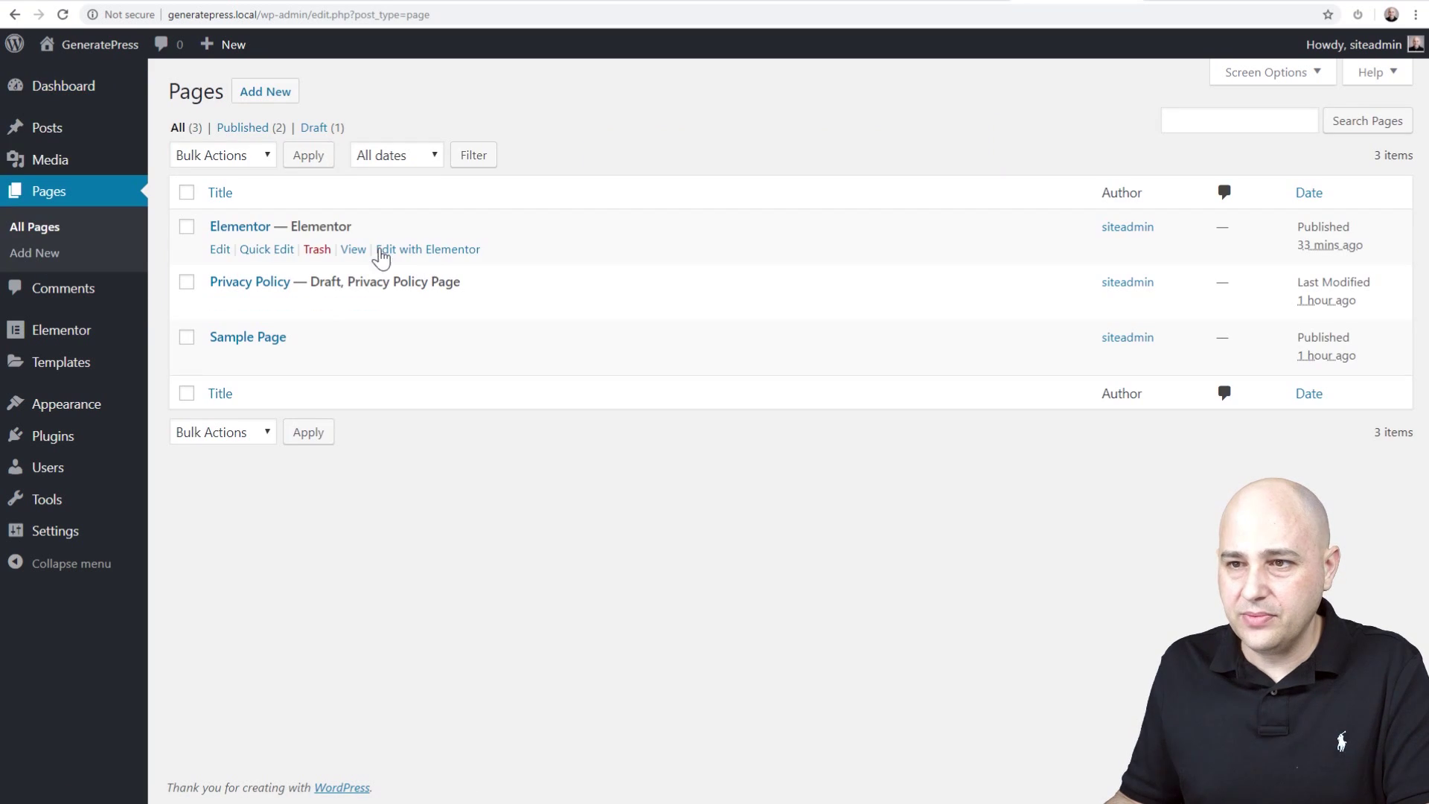
{"action": "left_click", "coordinate": [250, 233]}
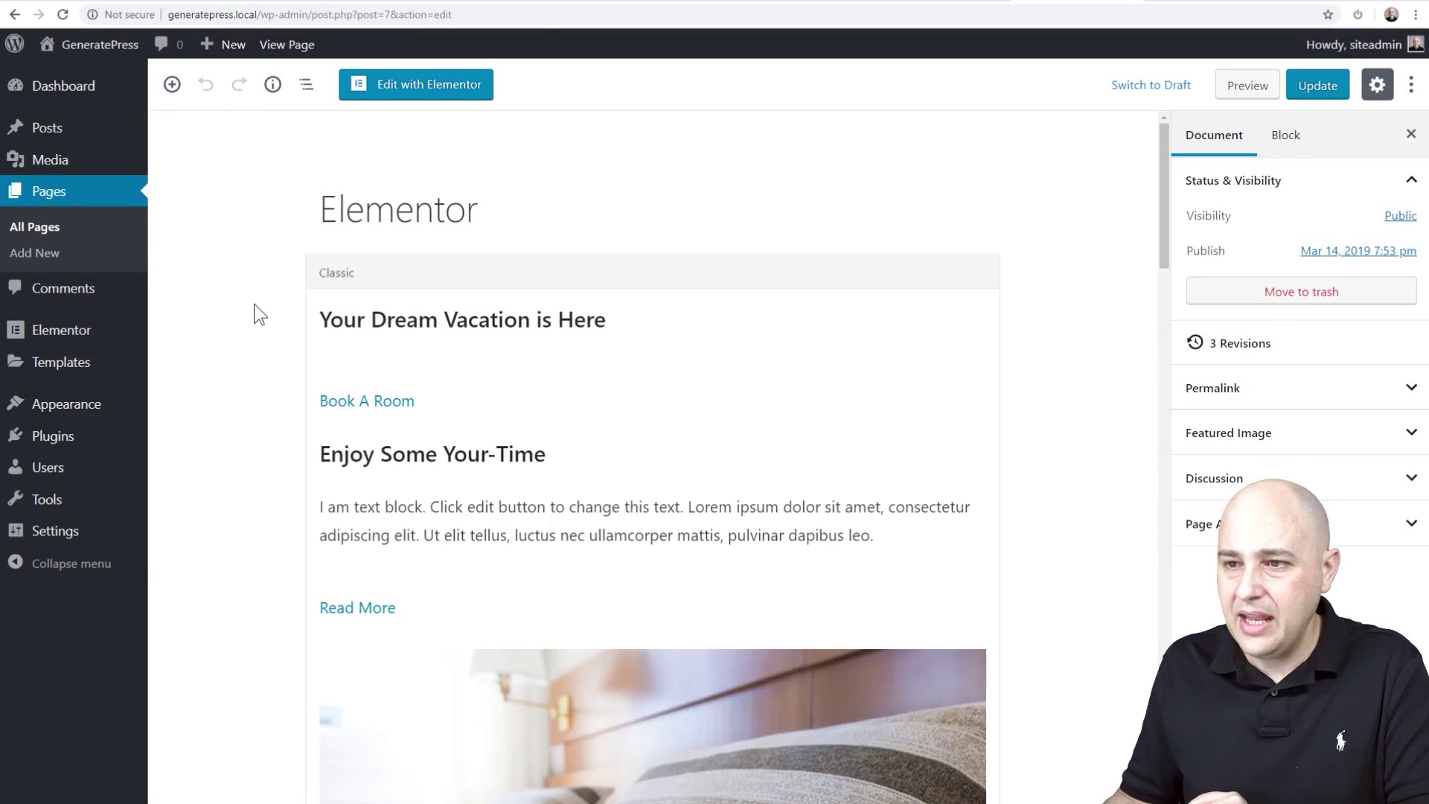
Set this page's sidebar layout to Content (no sidebars) and its page builder container to Full Width
{"action": "scroll", "coordinate": [261, 301], "scroll_direction": "down", "scroll_amount": 20}
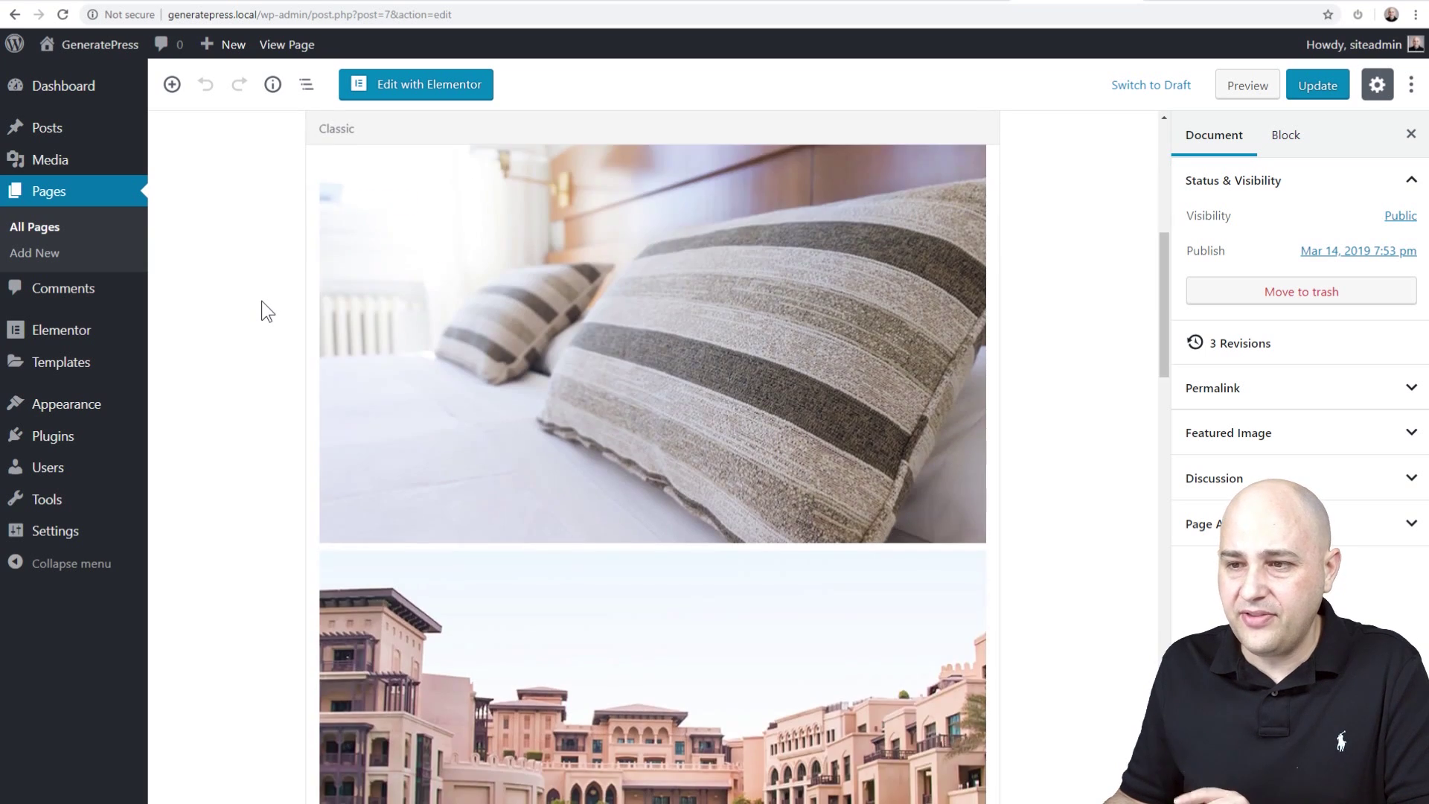
{"action": "scroll", "coordinate": [261, 301], "scroll_direction": "down", "scroll_amount": 2}
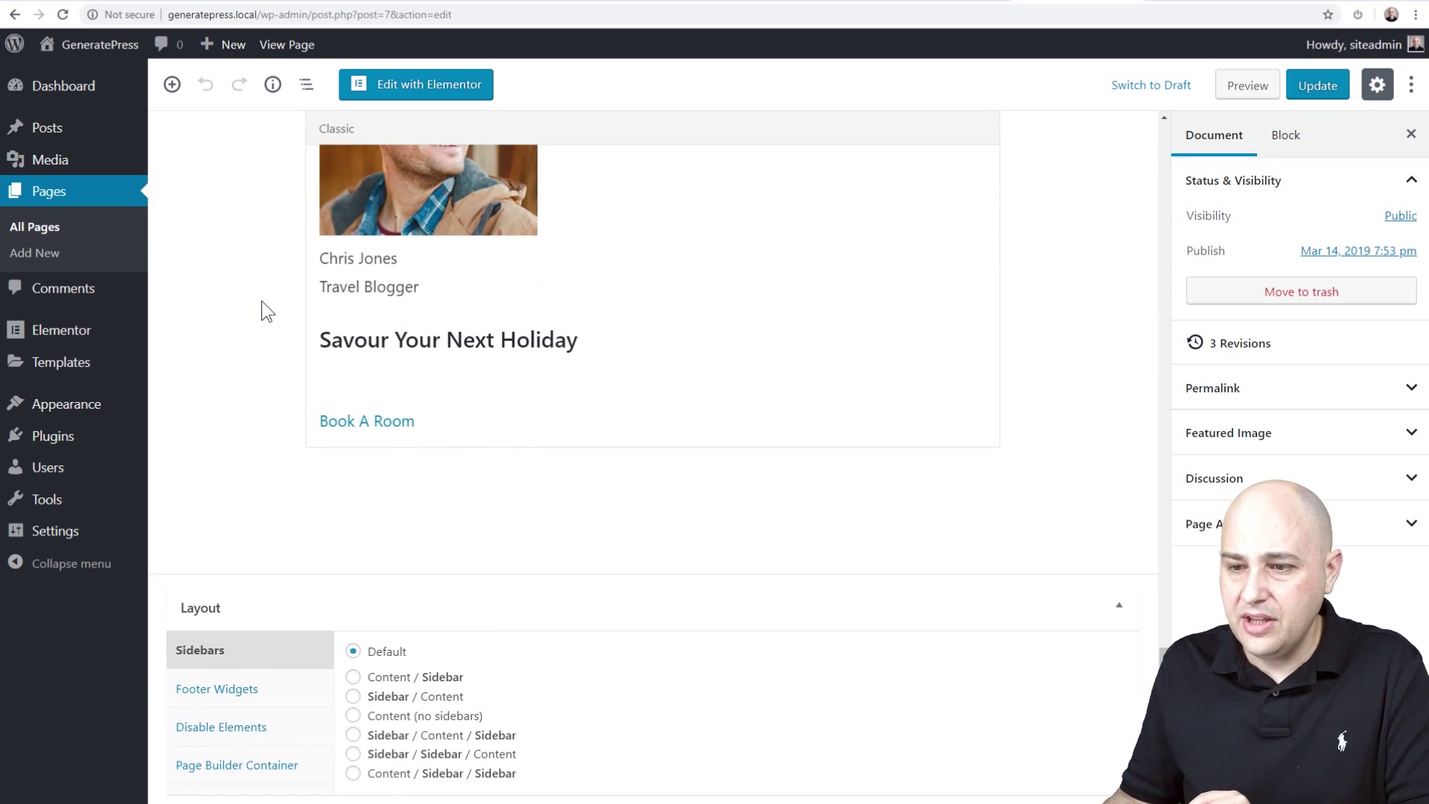
{"action": "left_click", "coordinate": [359, 716]}
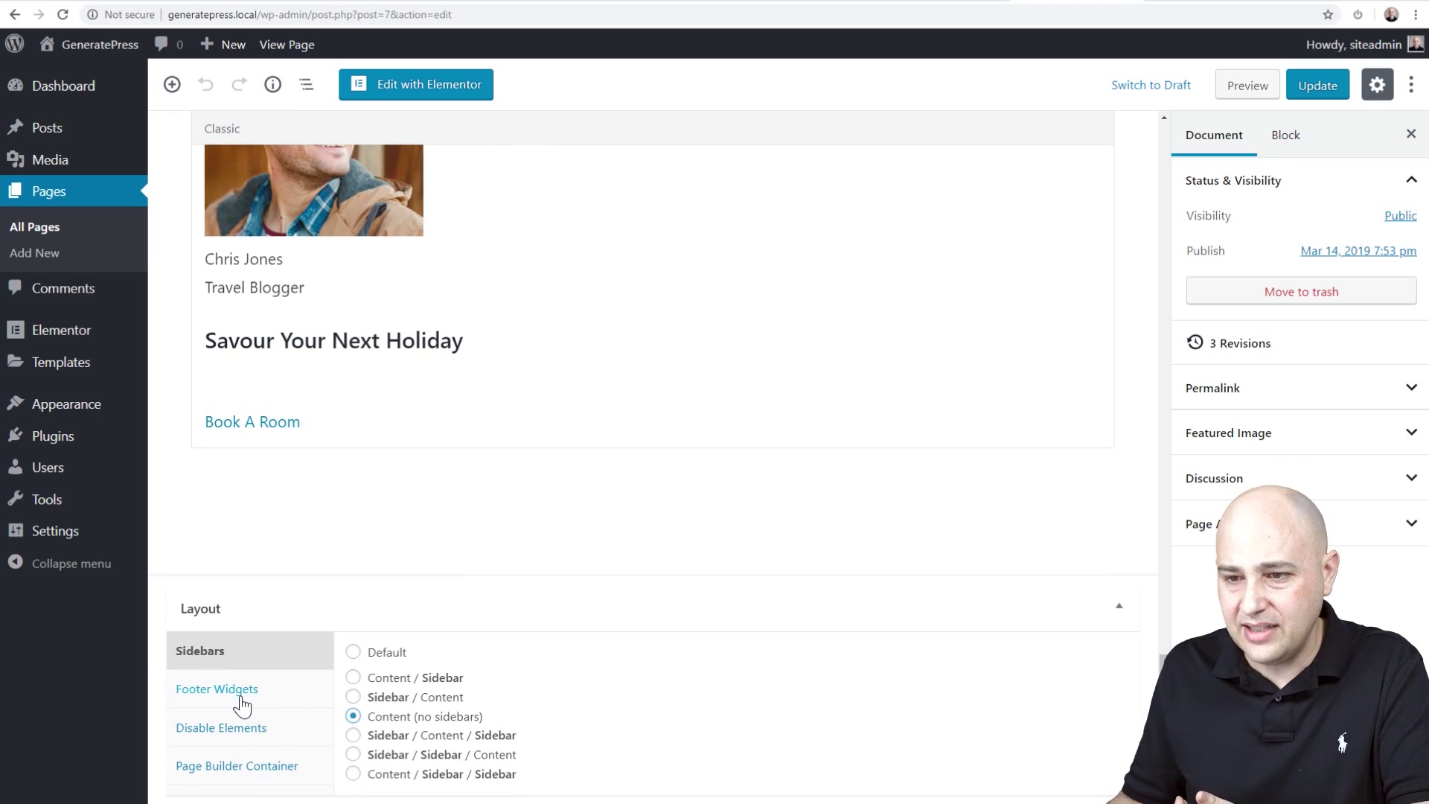
{"action": "left_click", "coordinate": [241, 769]}
{"action": "left_click", "coordinate": [353, 721]}
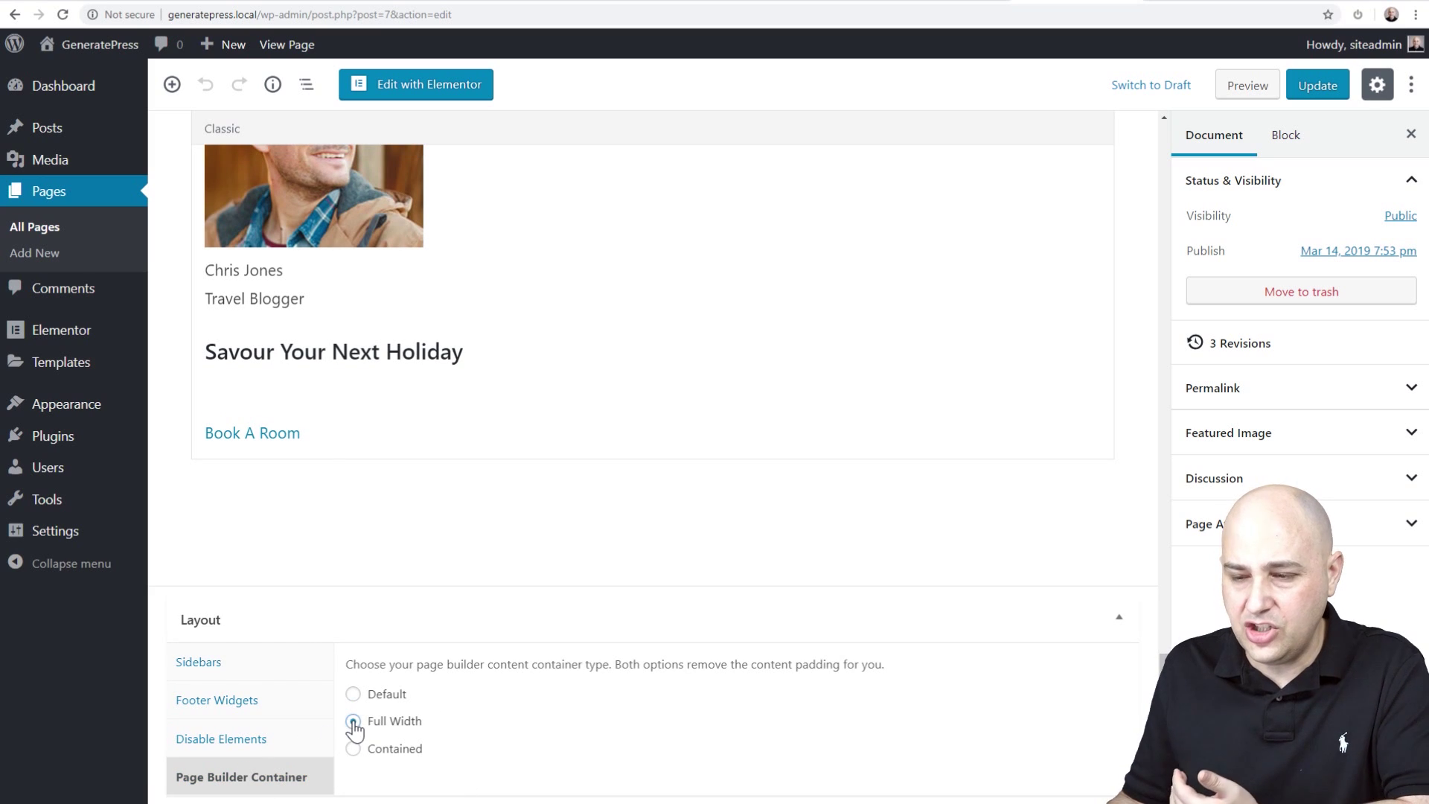
Disable the content title in this page's GeneratePress layout settings and update the page
{"action": "left_click", "coordinate": [253, 751]}
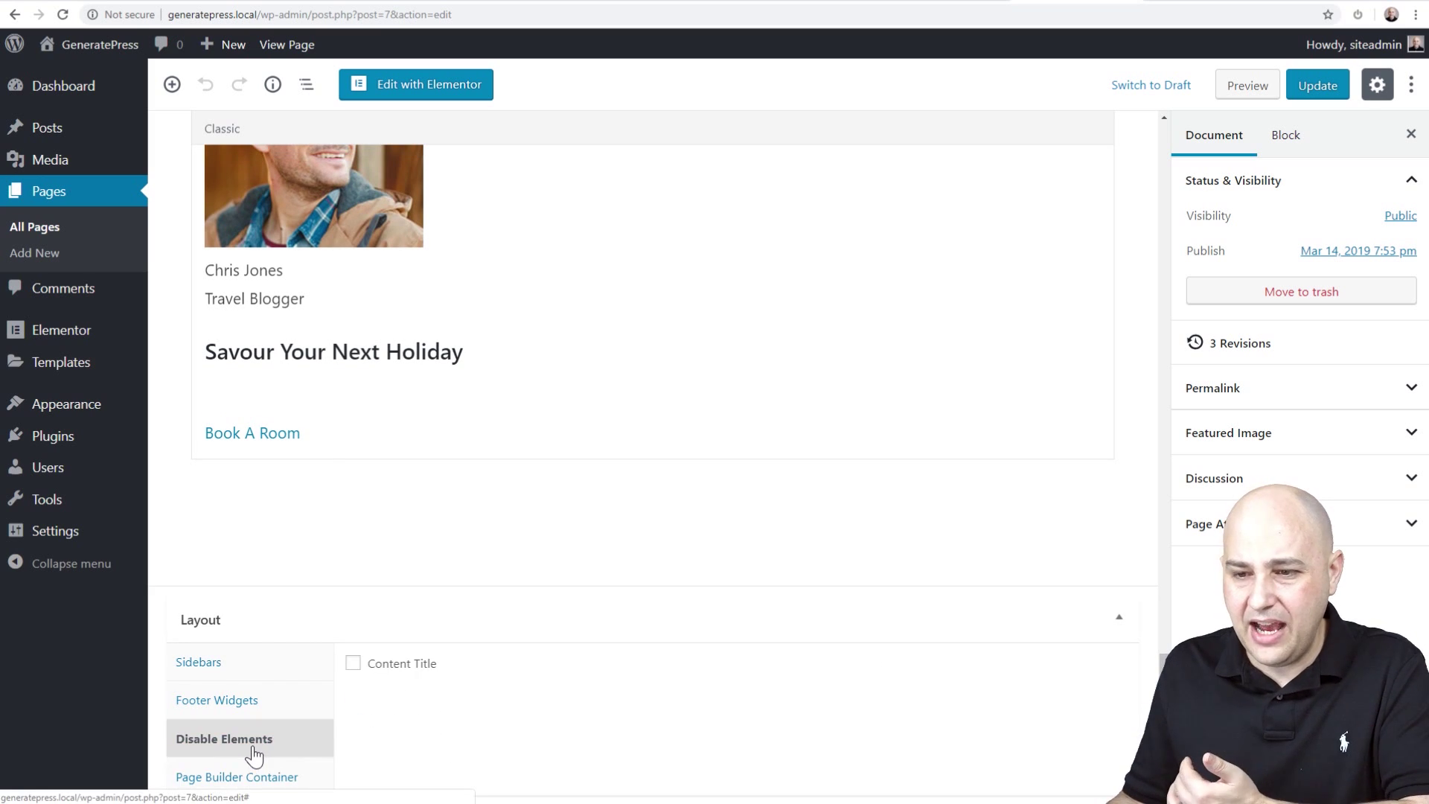
{"action": "left_click", "coordinate": [357, 668]}
{"action": "scroll", "coordinate": [1124, 378], "scroll_direction": "up", "scroll_amount": 3}
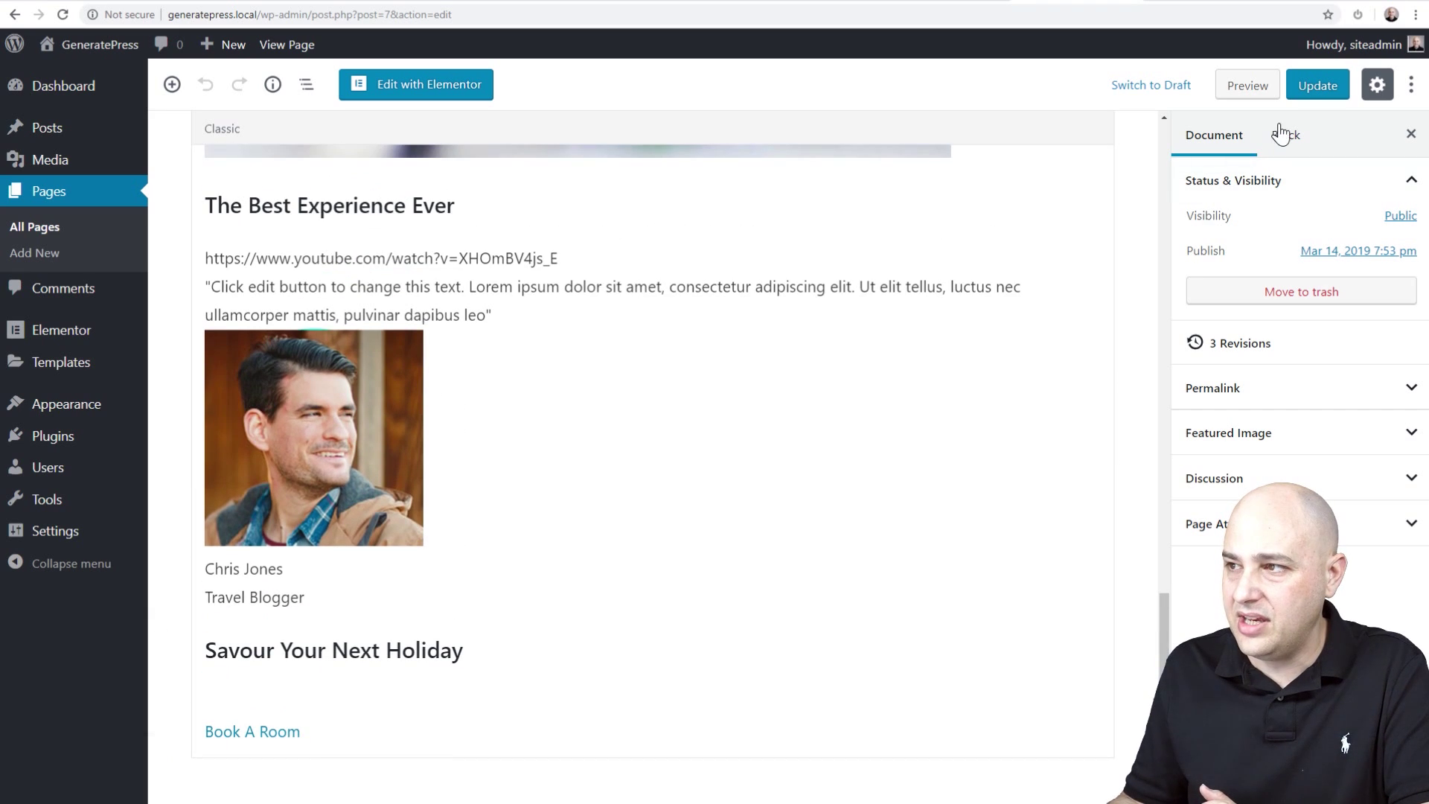
{"action": "left_click", "coordinate": [1316, 85]}
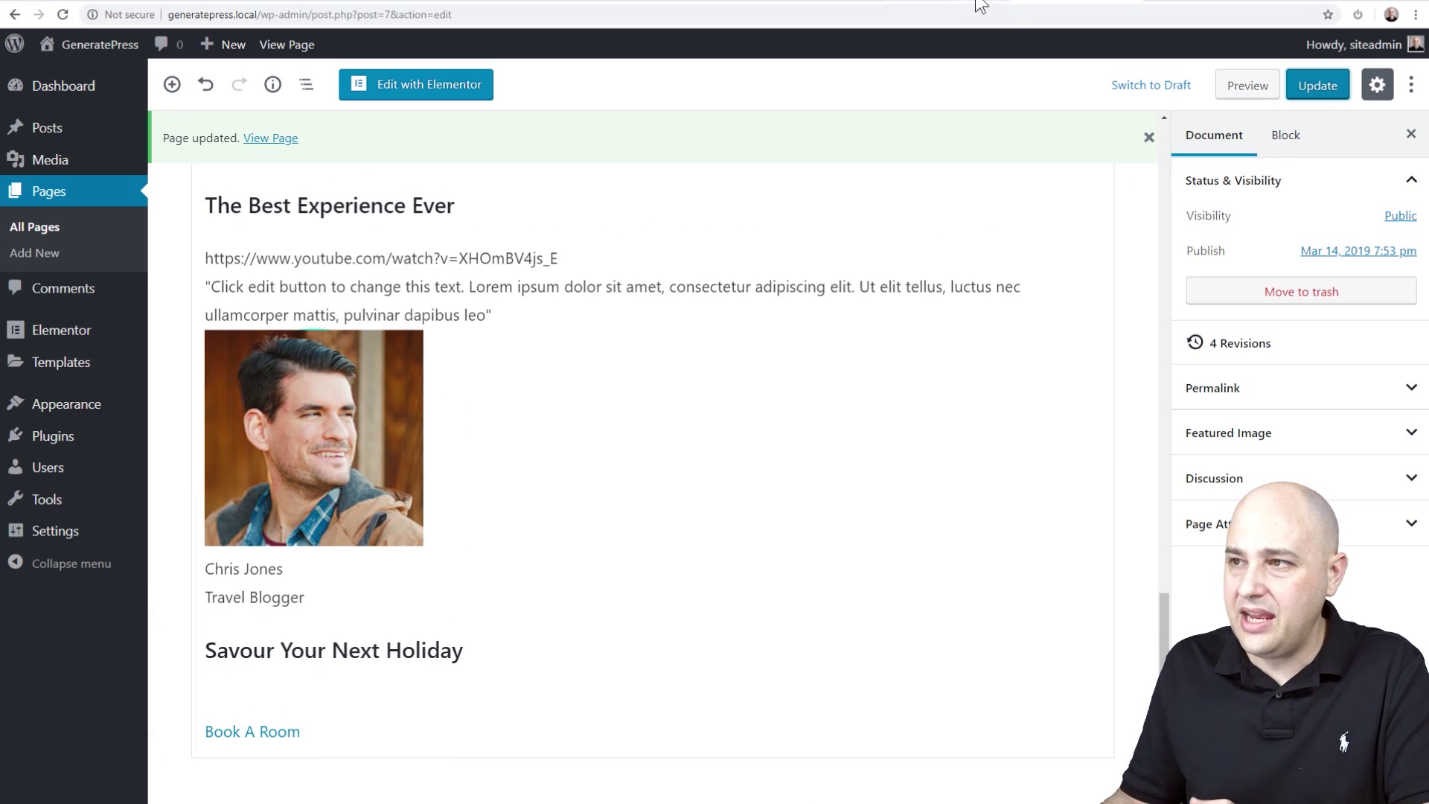
Reload the published Elementor page and check its layout from the header to the lower sections
{"action": "left_click", "coordinate": [947, 2]}
{"action": "left_click", "coordinate": [942, 10]}
{"action": "key", "text": "Return"}
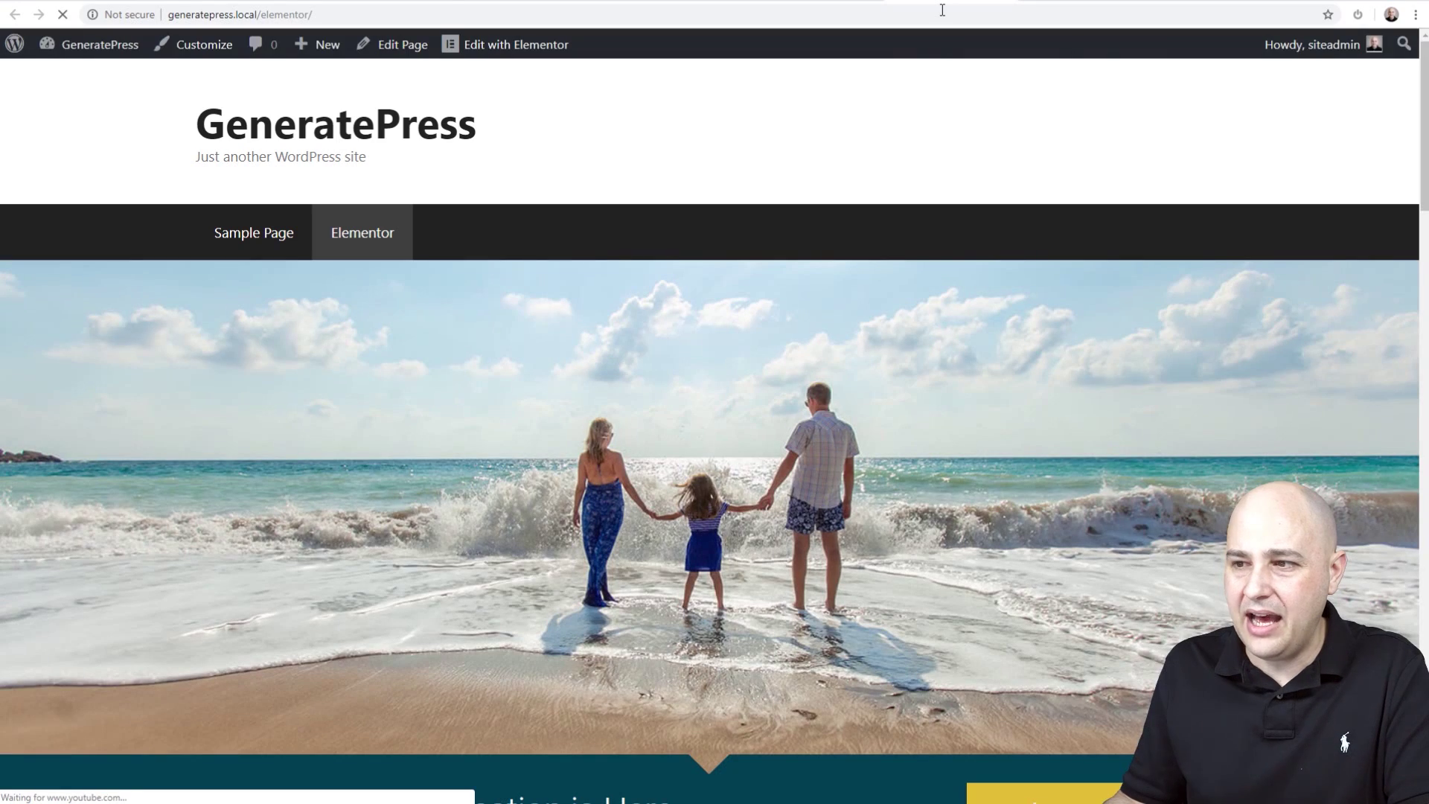
{"action": "scroll", "coordinate": [770, 287], "scroll_direction": "down", "scroll_amount": 10}
{"action": "scroll", "coordinate": [768, 282], "scroll_direction": "up", "scroll_amount": 10}
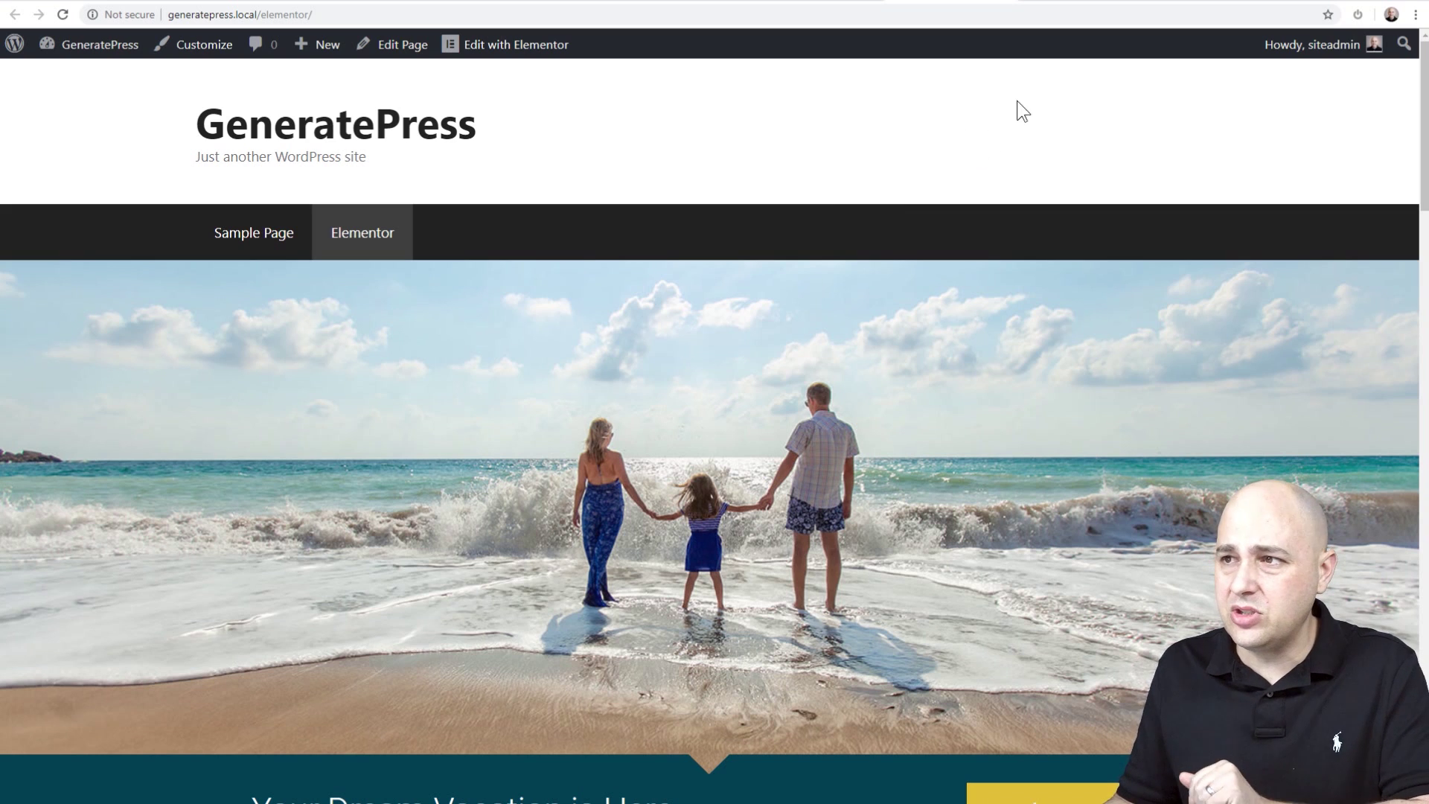
Return to the site's dashboard and review the GP Premium modules in the GeneratePress theme options
{"action": "left_click", "coordinate": [1083, 9]}
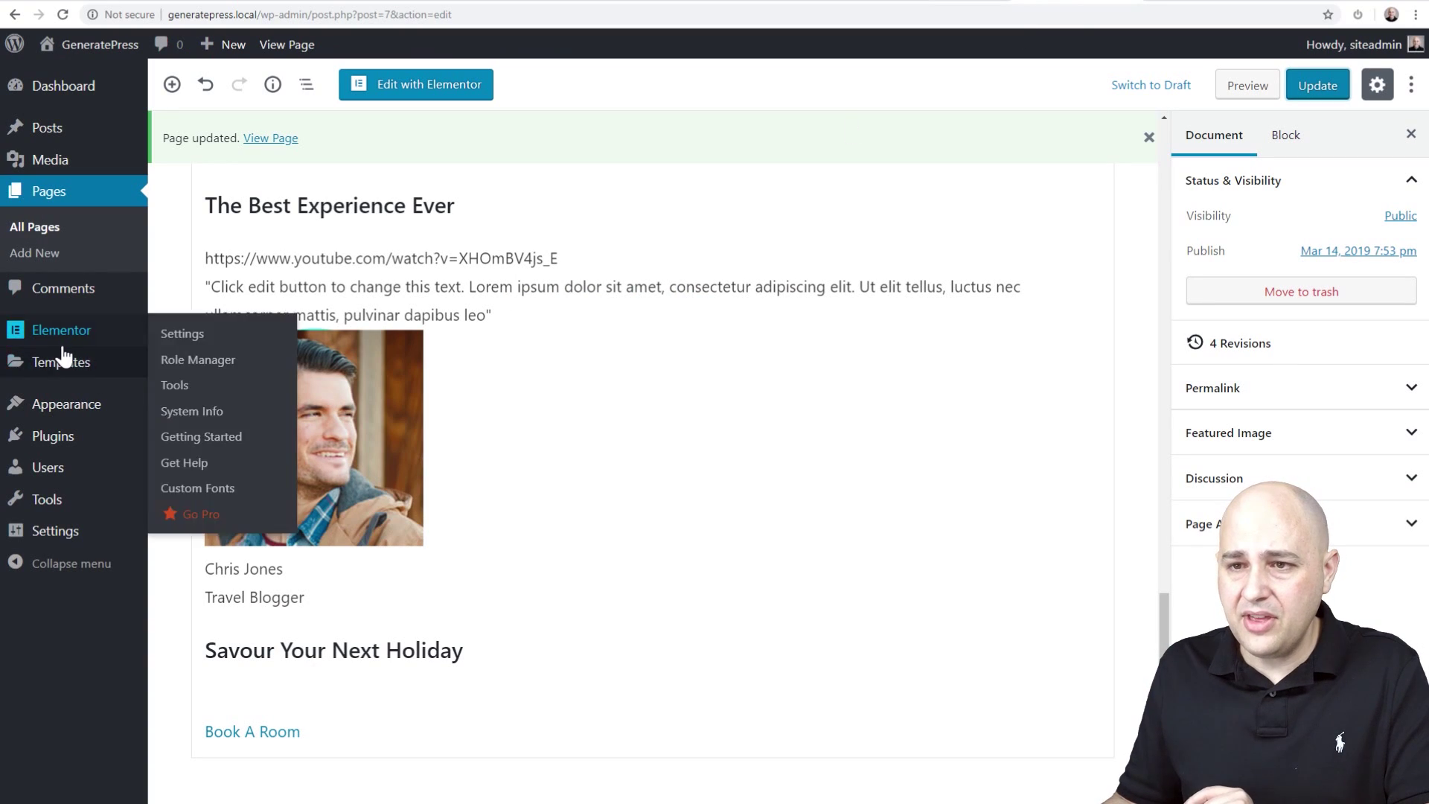
{"action": "mouse_move", "coordinate": [59, 355]}
{"action": "mouse_move", "coordinate": [57, 415]}
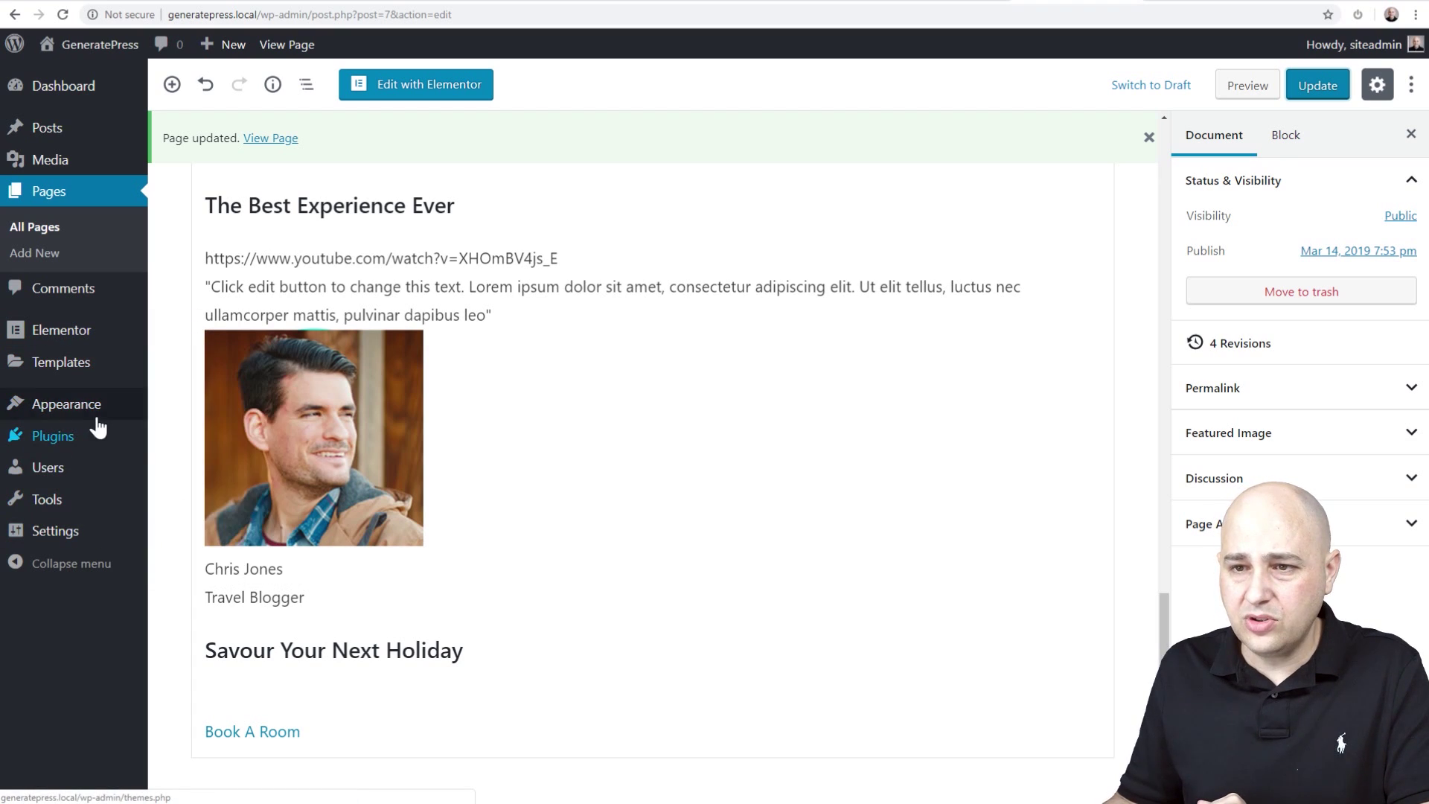
{"action": "left_click", "coordinate": [184, 516]}
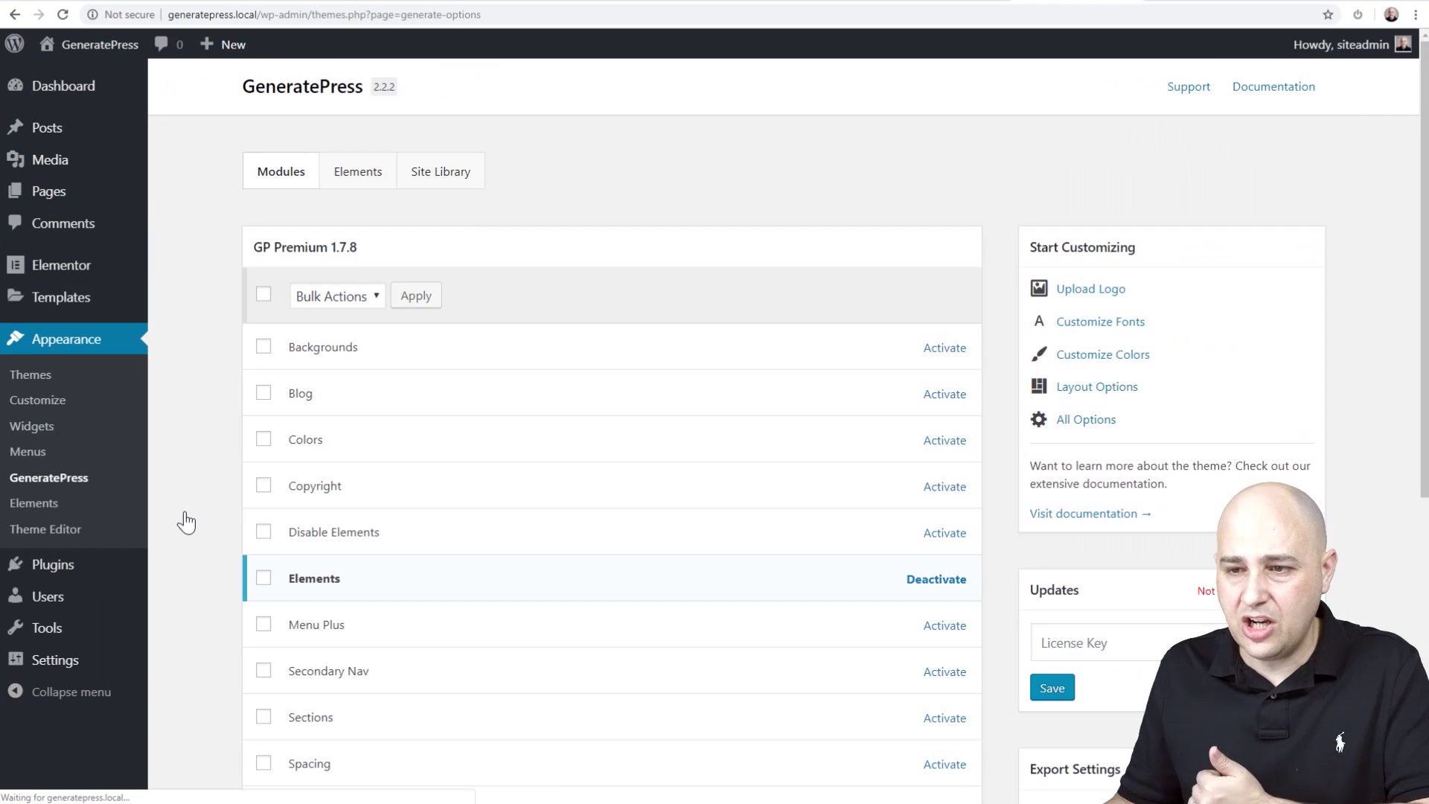
{"action": "scroll", "coordinate": [425, 467], "scroll_direction": "down", "scroll_amount": 3}
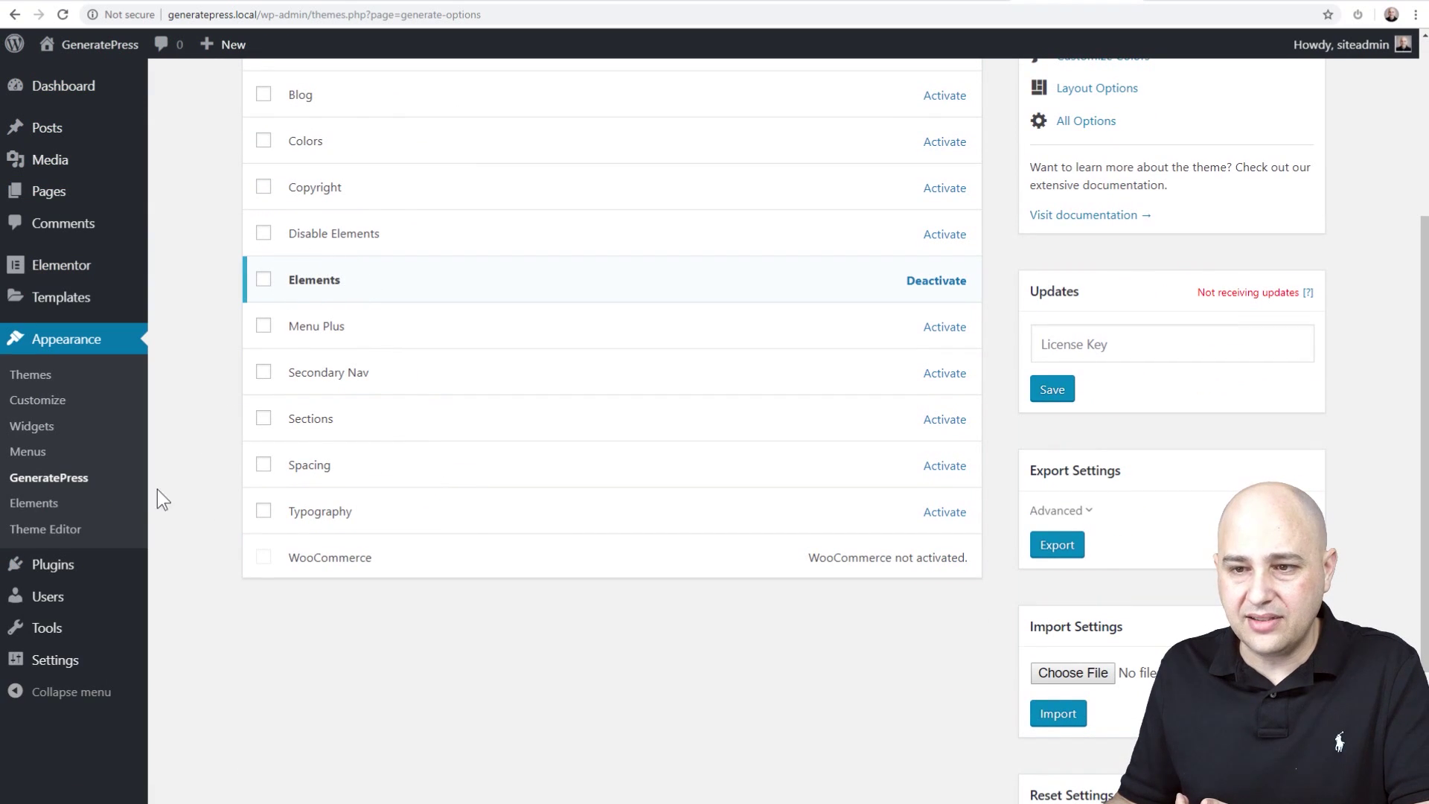
Add a new GeneratePress element of the Layout type
{"action": "left_click", "coordinate": [49, 506]}
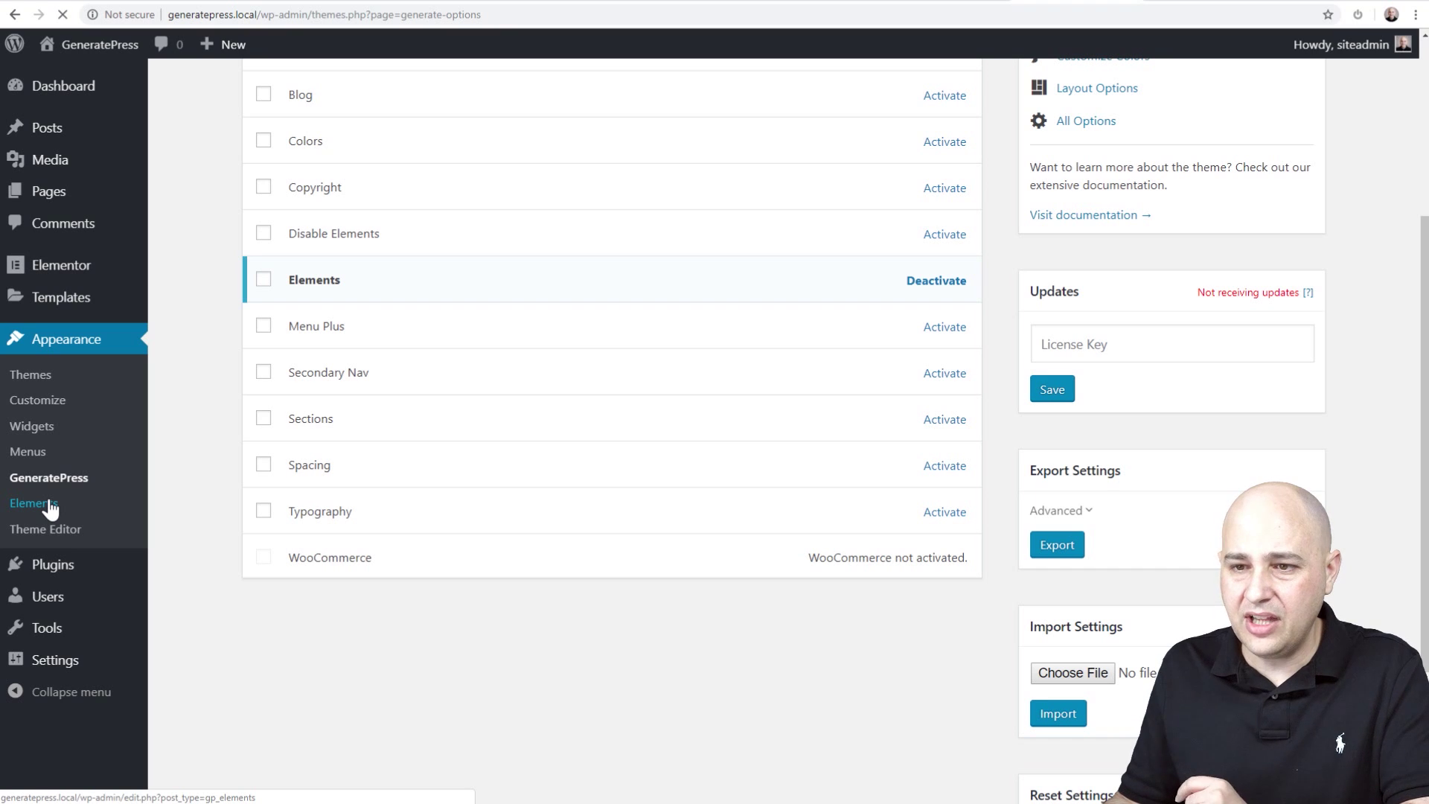
{"action": "left_click", "coordinate": [292, 93]}
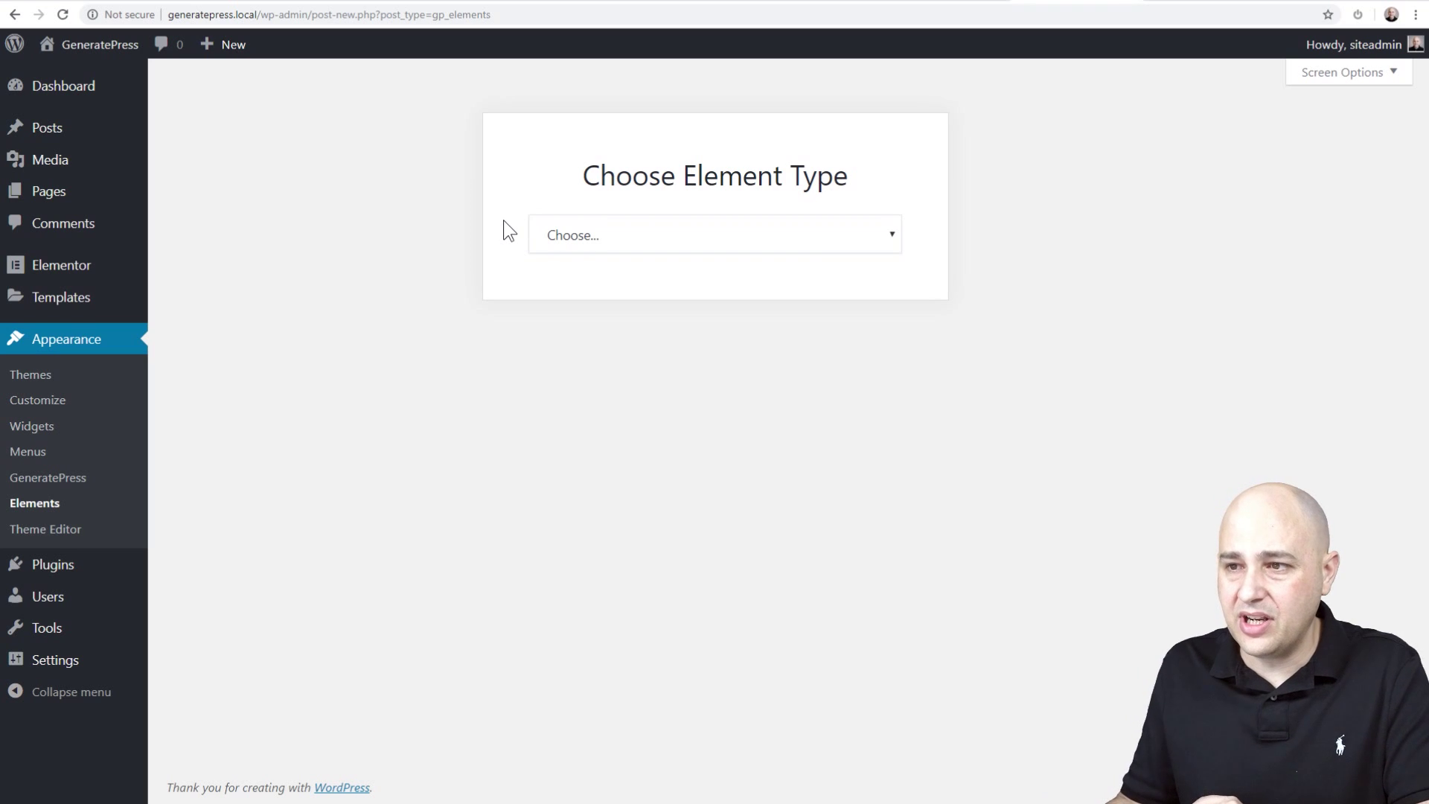
{"action": "left_click", "coordinate": [609, 241]}
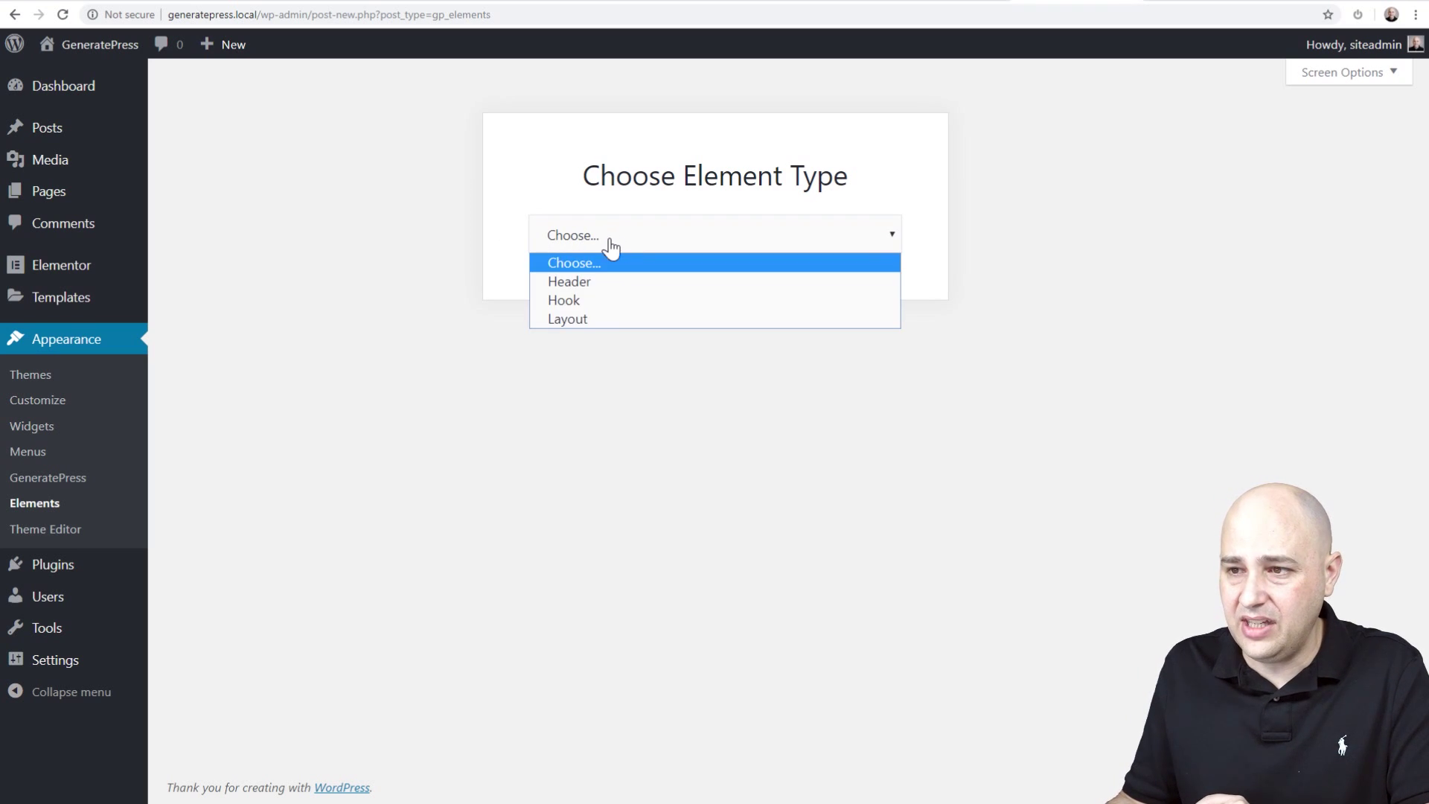
{"action": "left_click", "coordinate": [590, 320]}
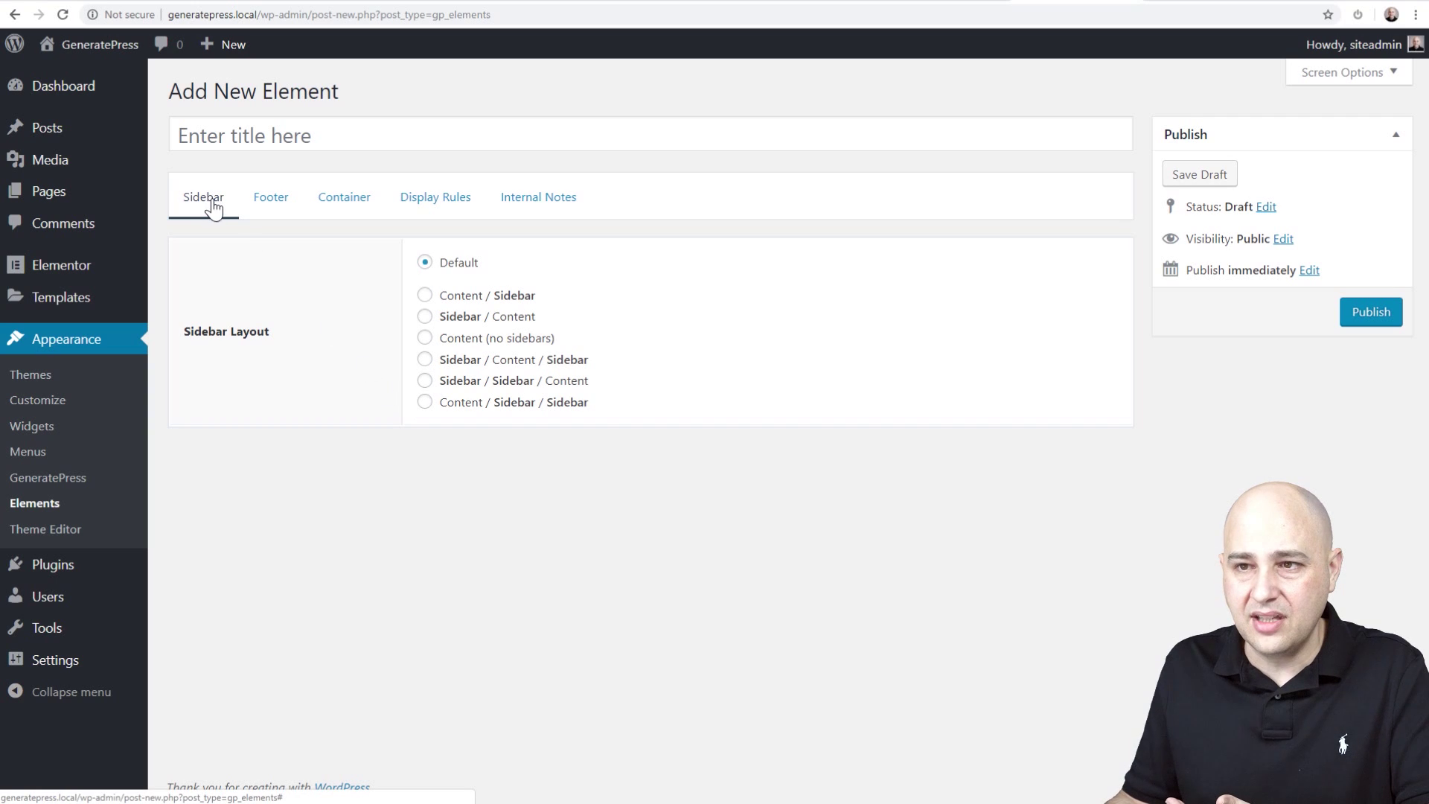
Look through the new element's footer, container, display rules and internal notes settings
{"action": "left_click", "coordinate": [271, 197]}
{"action": "left_click", "coordinate": [340, 199]}
{"action": "left_click", "coordinate": [435, 198]}
{"action": "left_click", "coordinate": [537, 198]}
{"action": "left_click", "coordinate": [337, 205]}
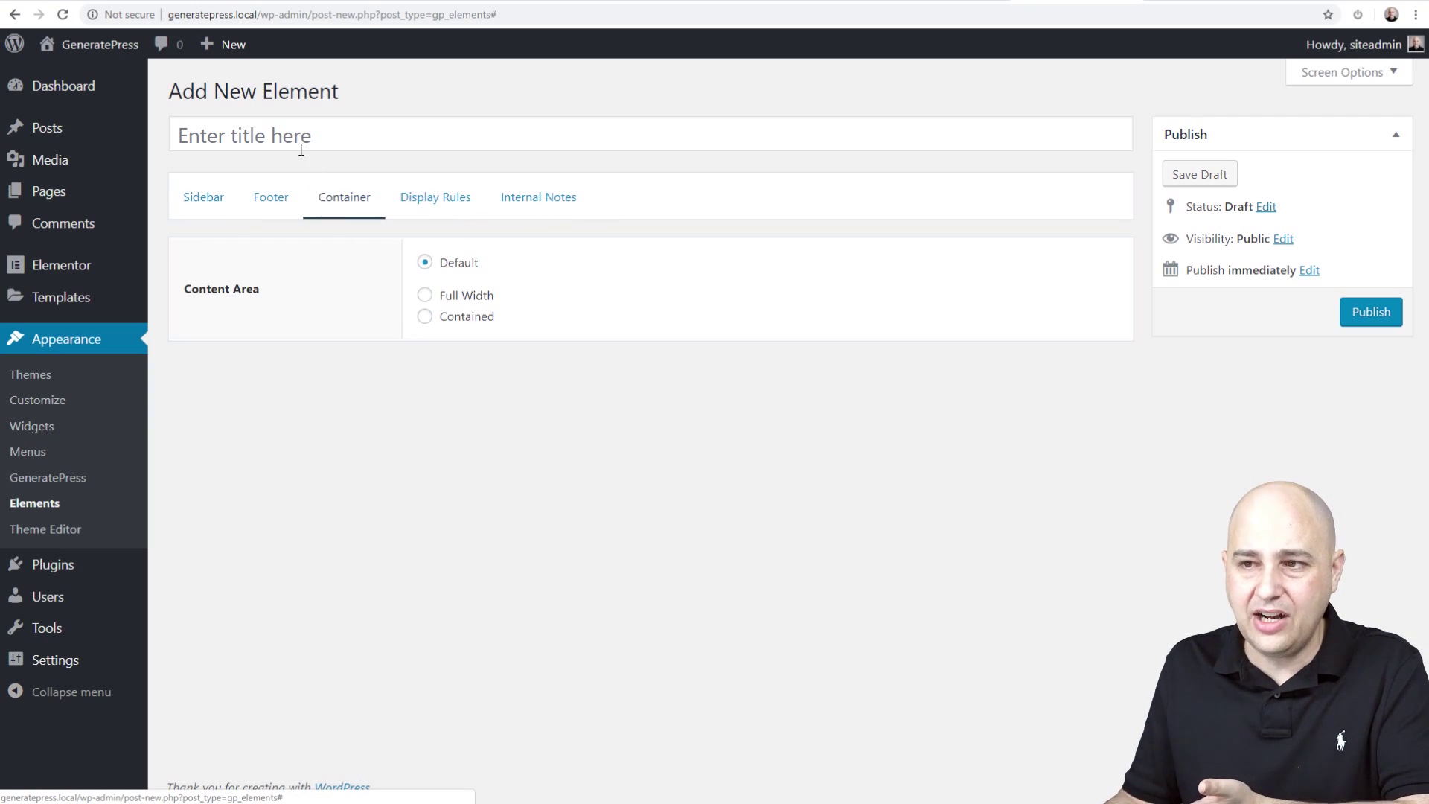
Set the layout element's sidebar layout to Content (no sidebars) and its content area to Full Width
{"action": "left_click", "coordinate": [203, 201]}
{"action": "left_click", "coordinate": [428, 339]}
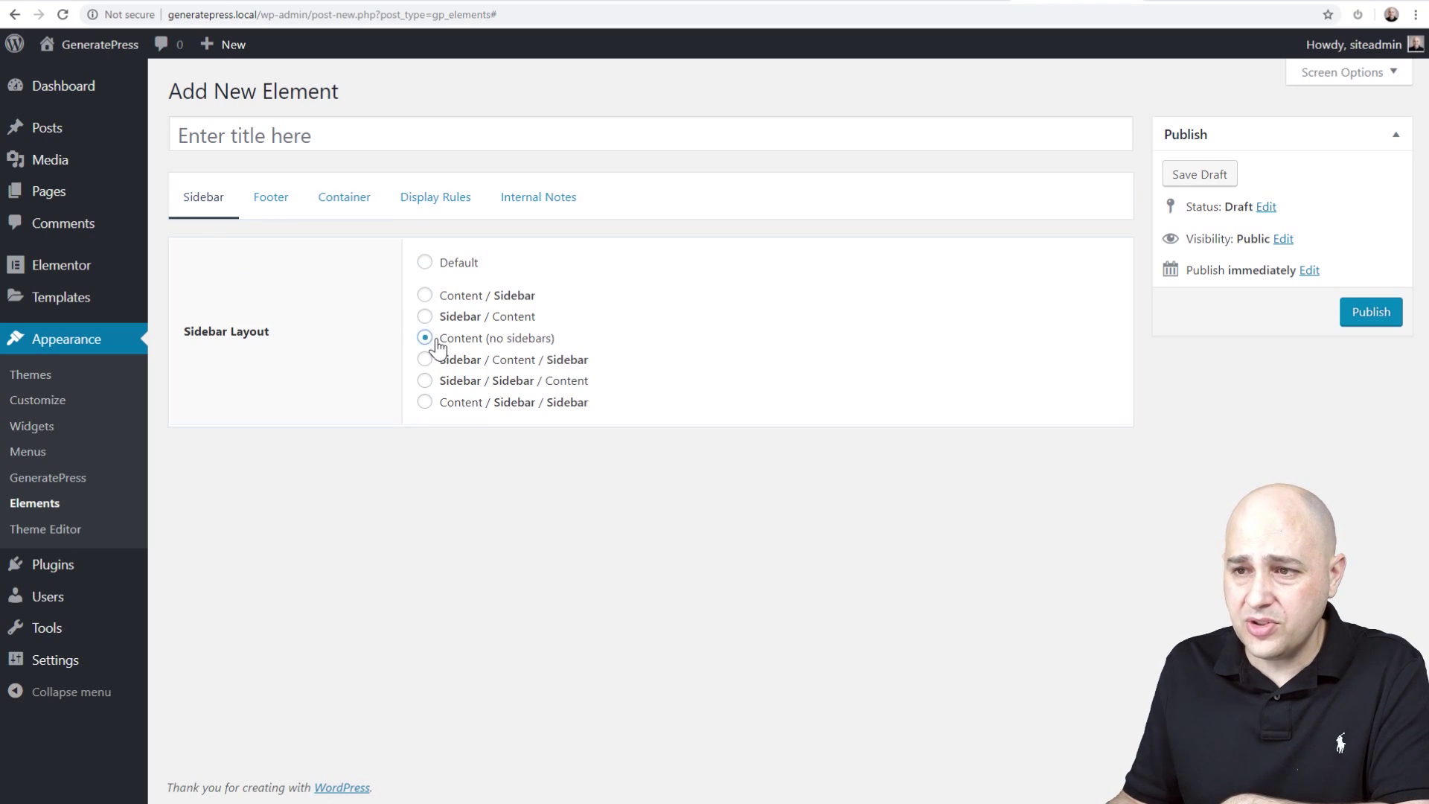
{"action": "left_click", "coordinate": [349, 208]}
{"action": "left_click", "coordinate": [424, 295]}
Set the layout element's location display rule to Page with All Pages
{"action": "left_click", "coordinate": [432, 205]}
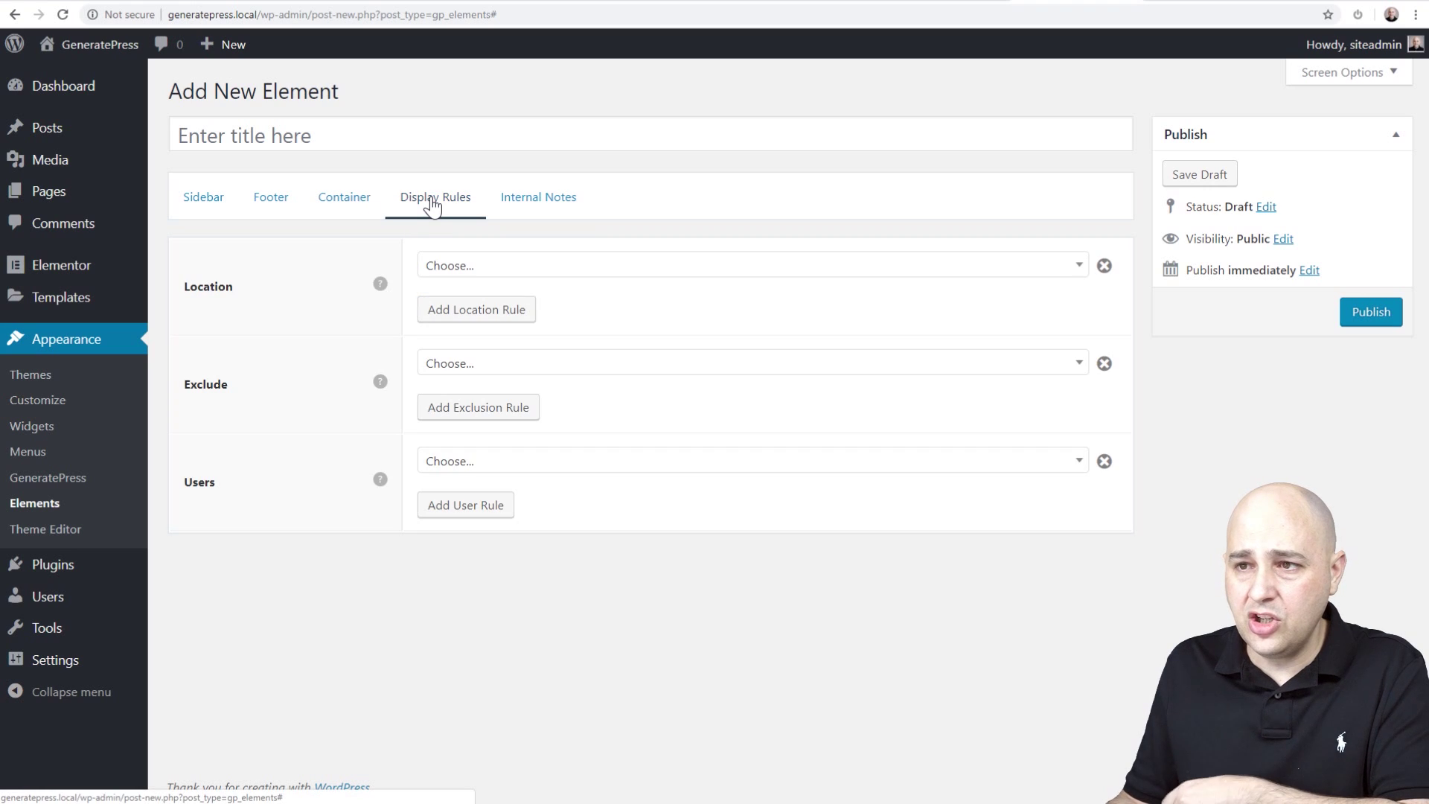
{"action": "left_click", "coordinate": [525, 269]}
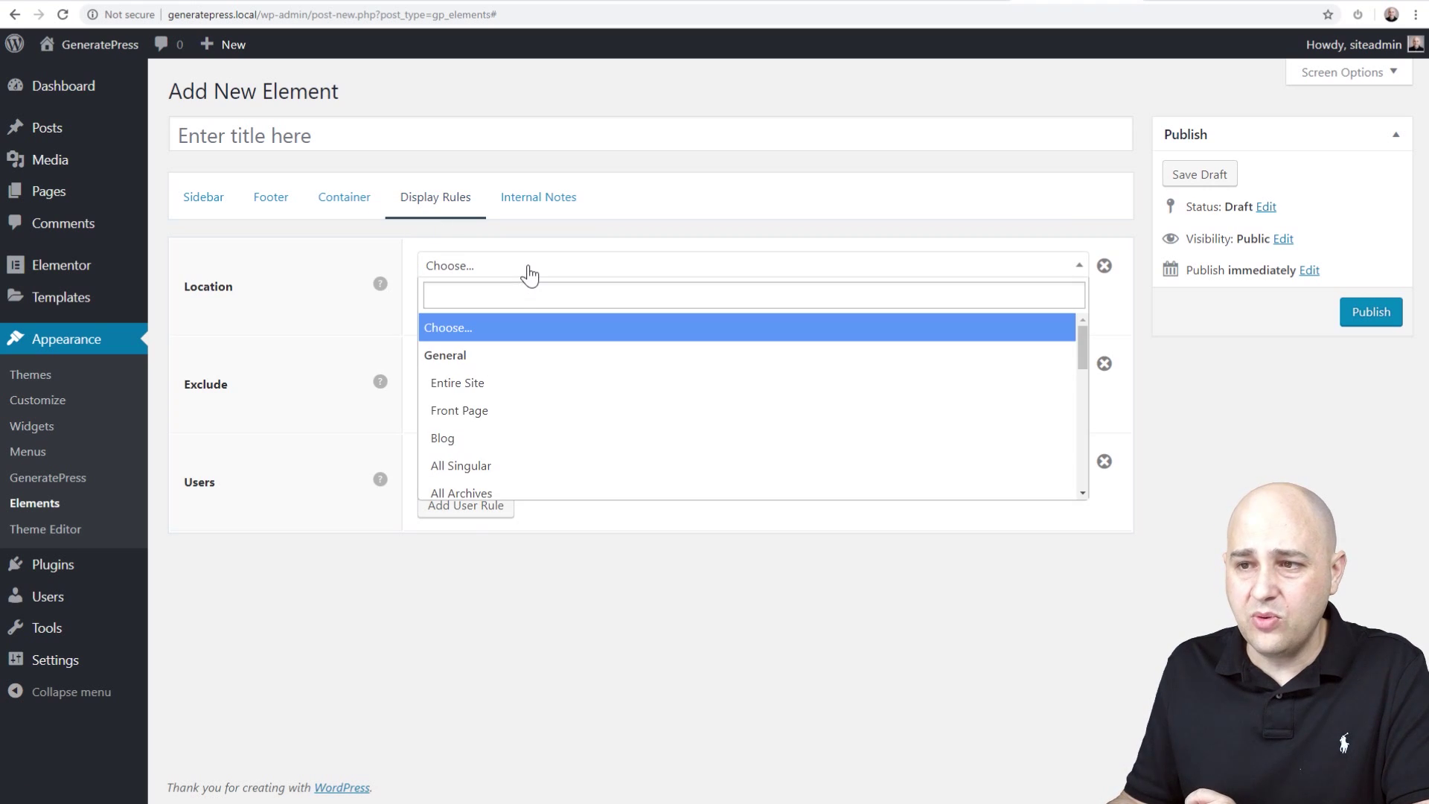
{"action": "scroll", "coordinate": [517, 417], "scroll_direction": "down", "scroll_amount": 1}
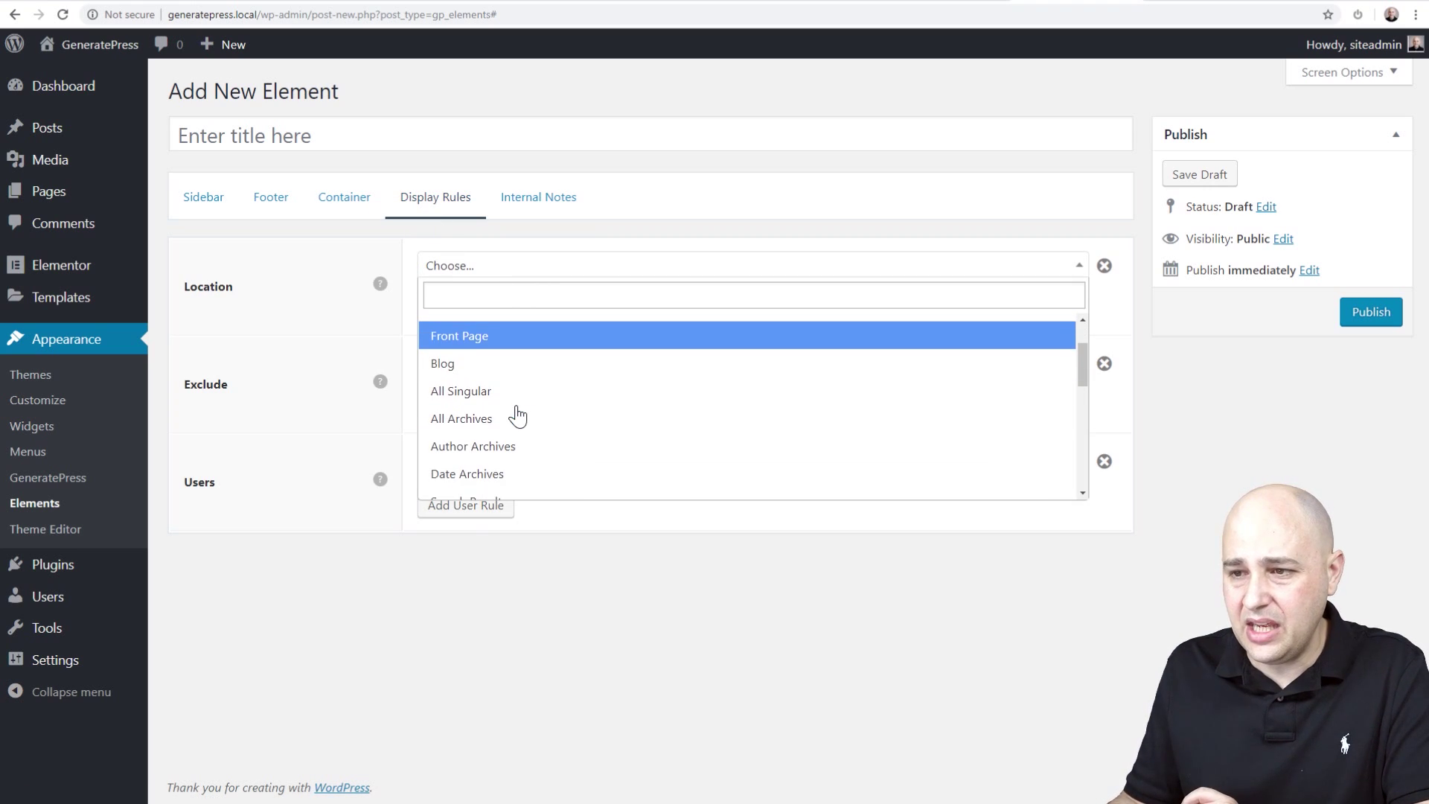
{"action": "scroll", "coordinate": [517, 417], "scroll_direction": "down", "scroll_amount": 5}
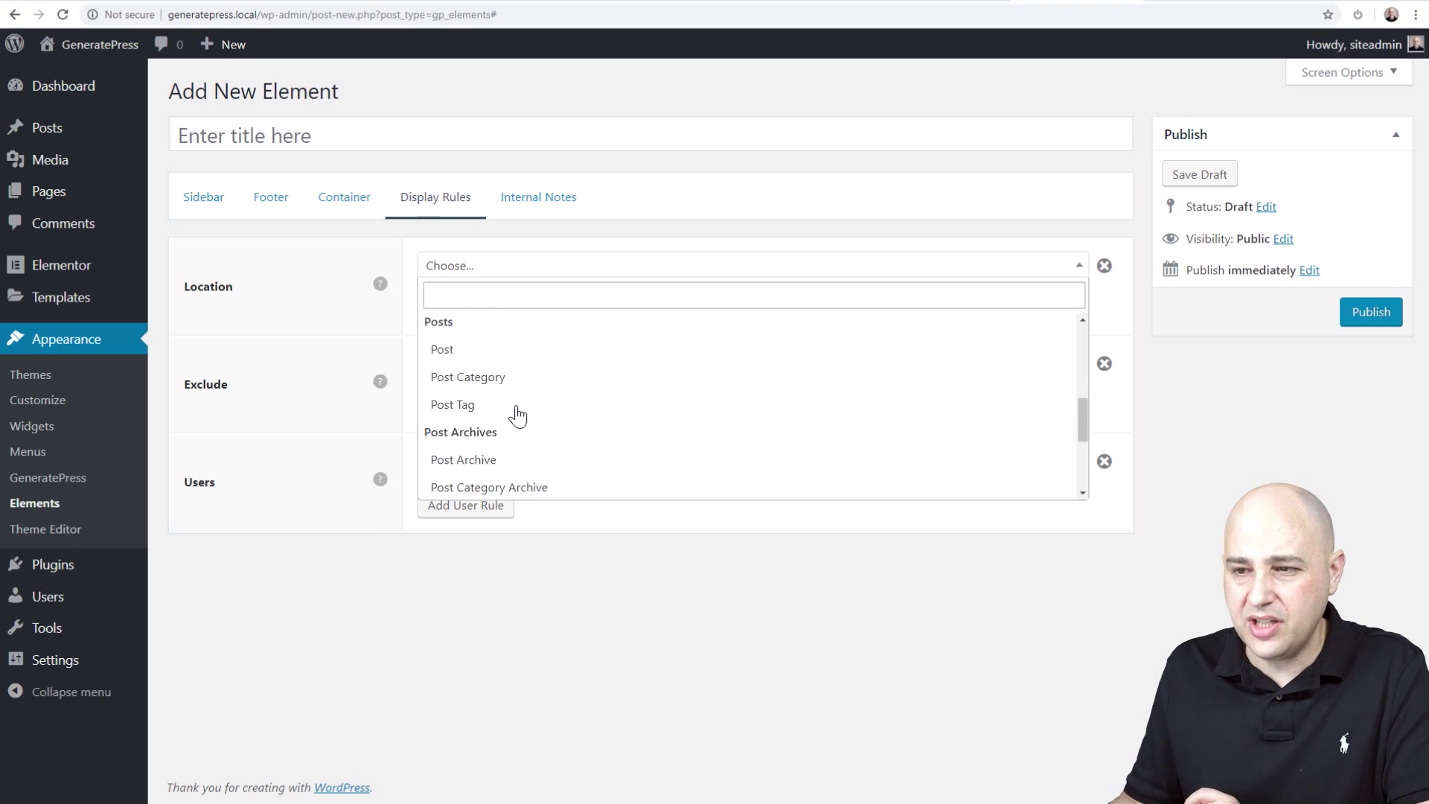
{"action": "left_click", "coordinate": [455, 431]}
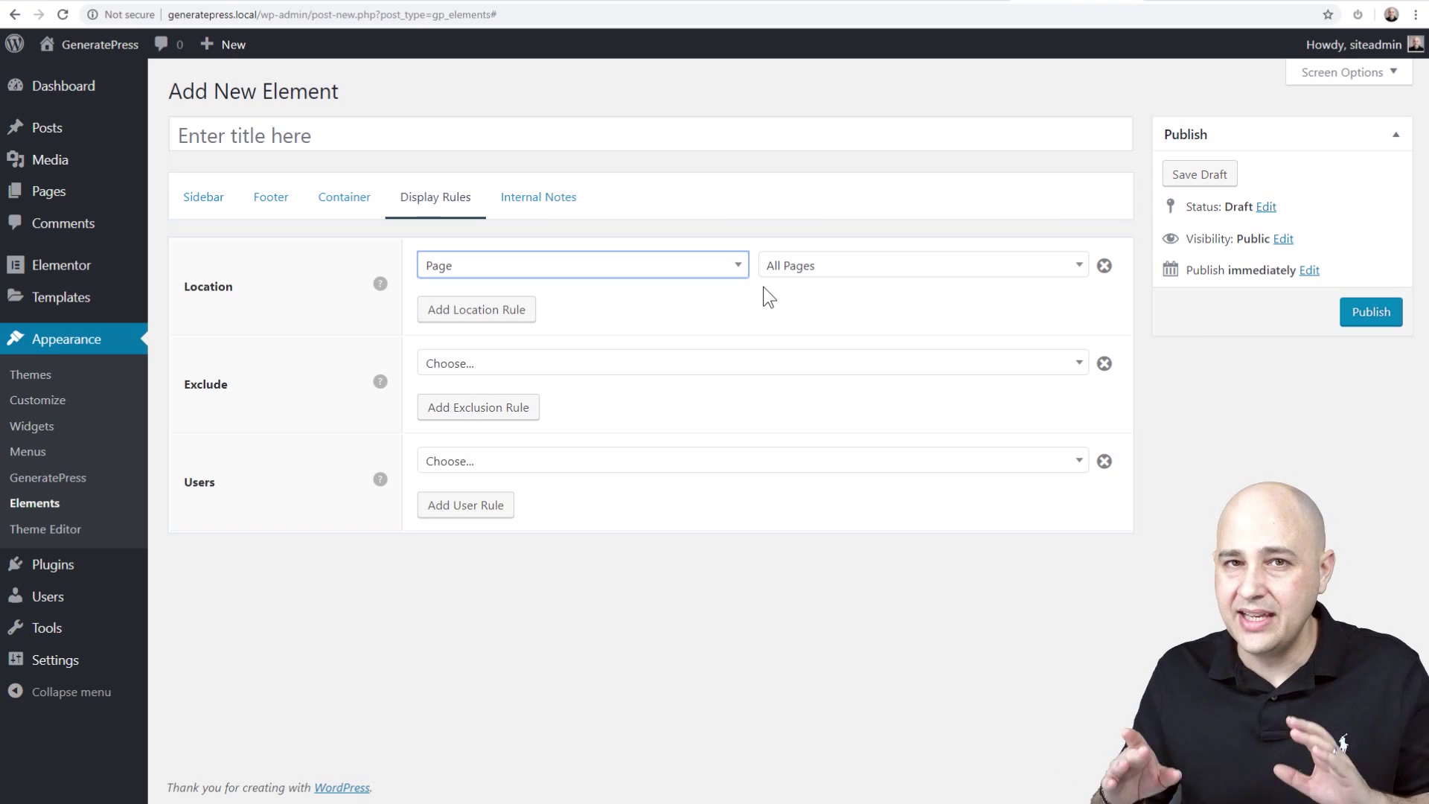
Switch to the Astra site's dashboard and locate Astra Bulk Edit among the installed plugins
{"action": "left_click", "coordinate": [907, 101]}
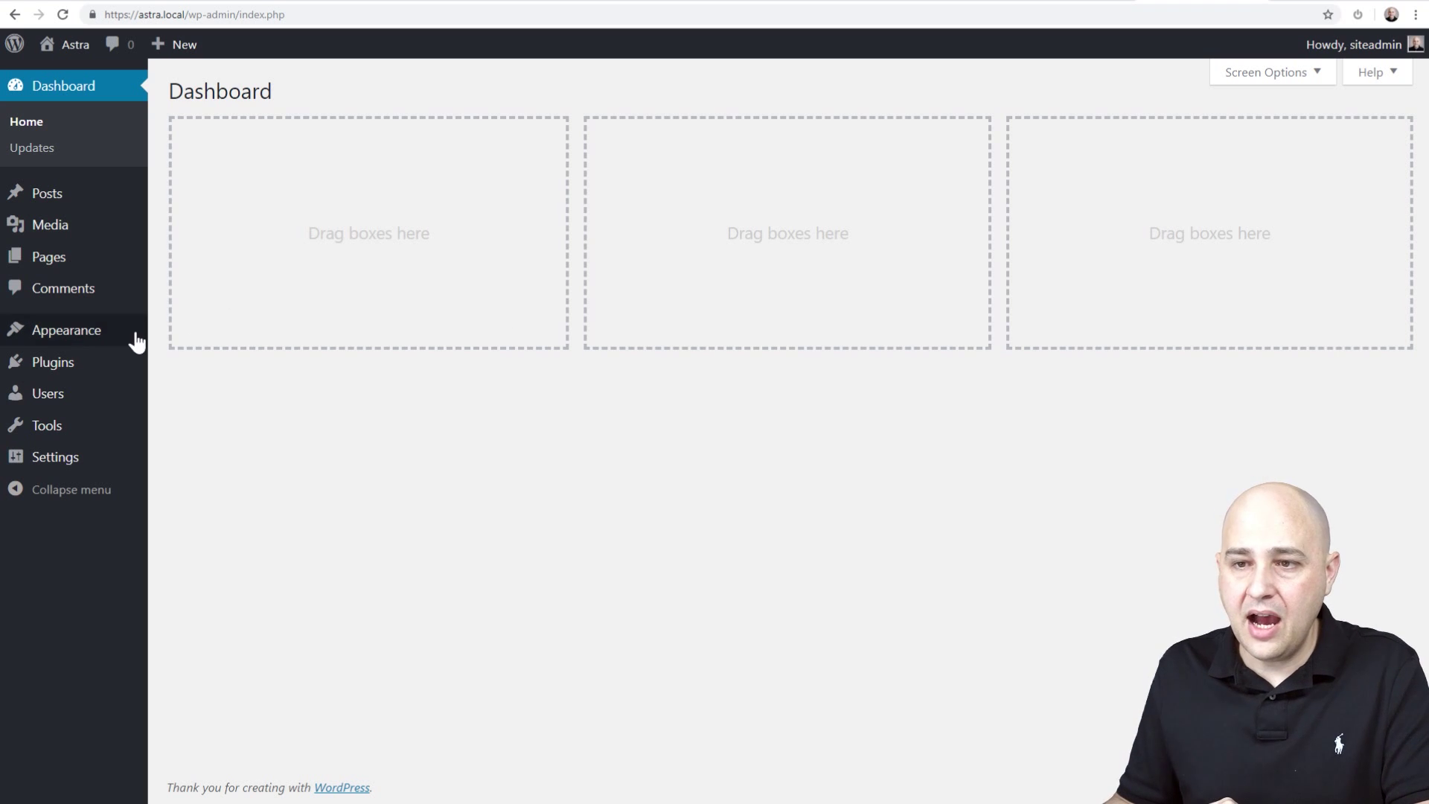
{"action": "left_click", "coordinate": [87, 363]}
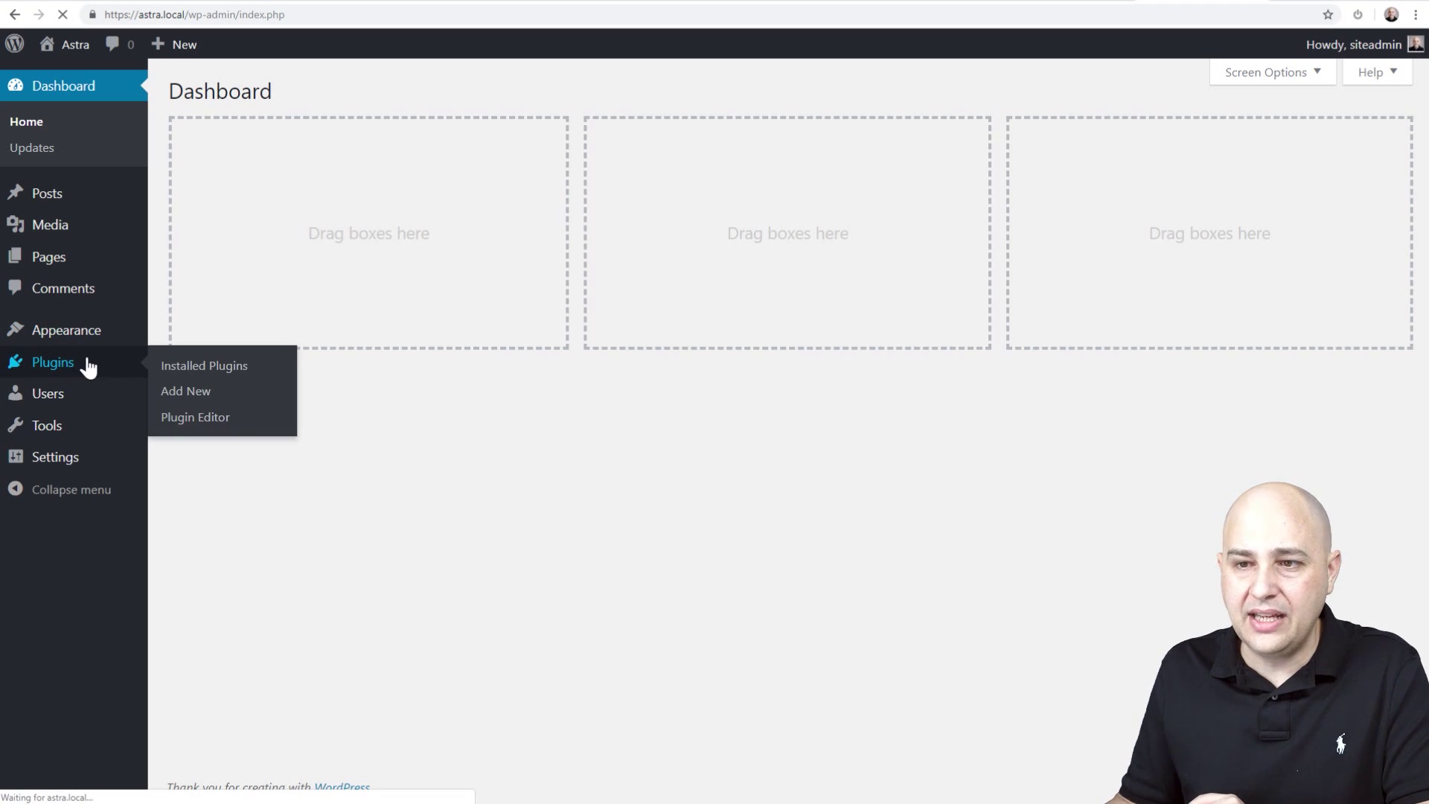
{"action": "left_click_drag", "start_coordinate": [301, 228], "coordinate": [209, 223]}
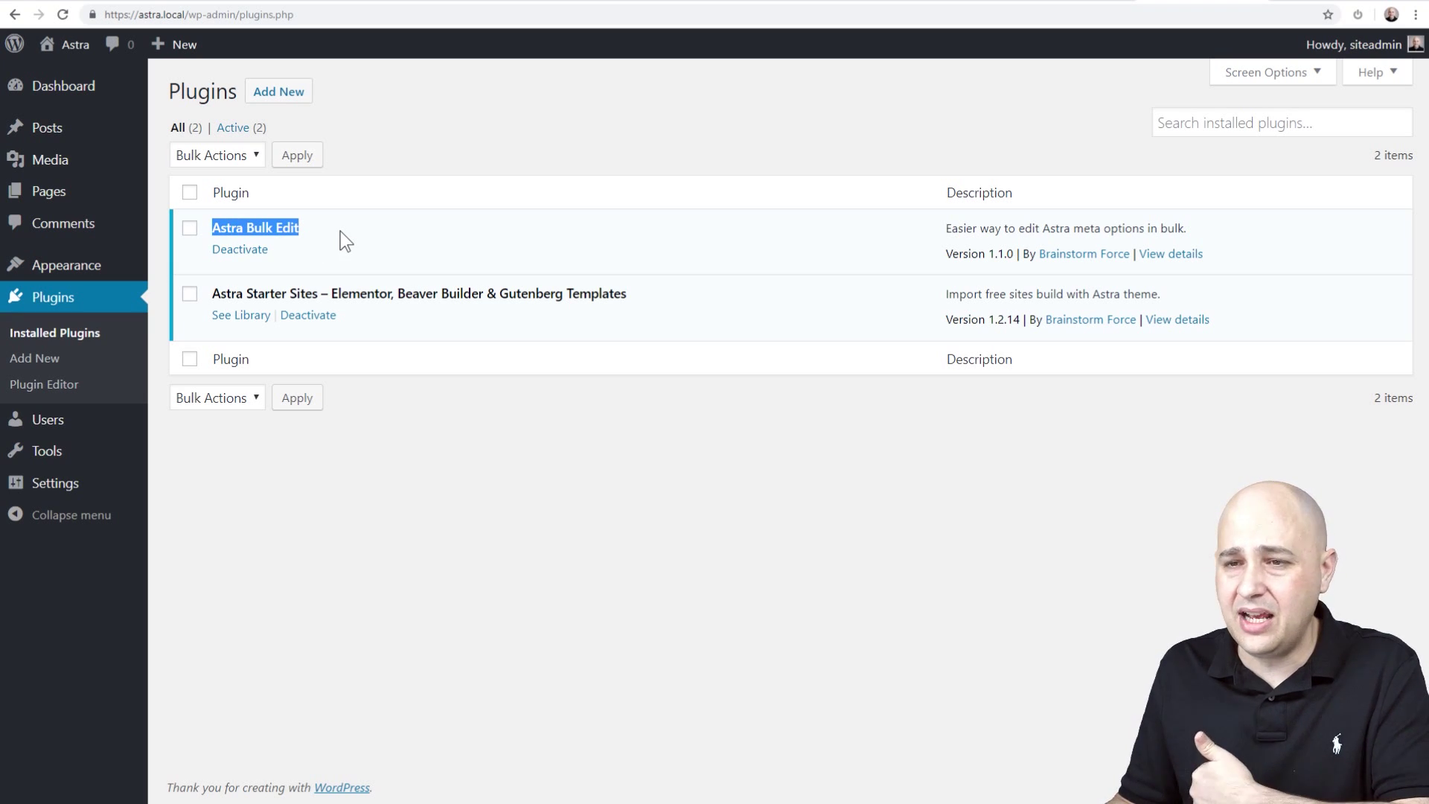
Select the Privacy Policy and Sample Page entries in the page list and open them for bulk editing
{"action": "left_click", "coordinate": [97, 192]}
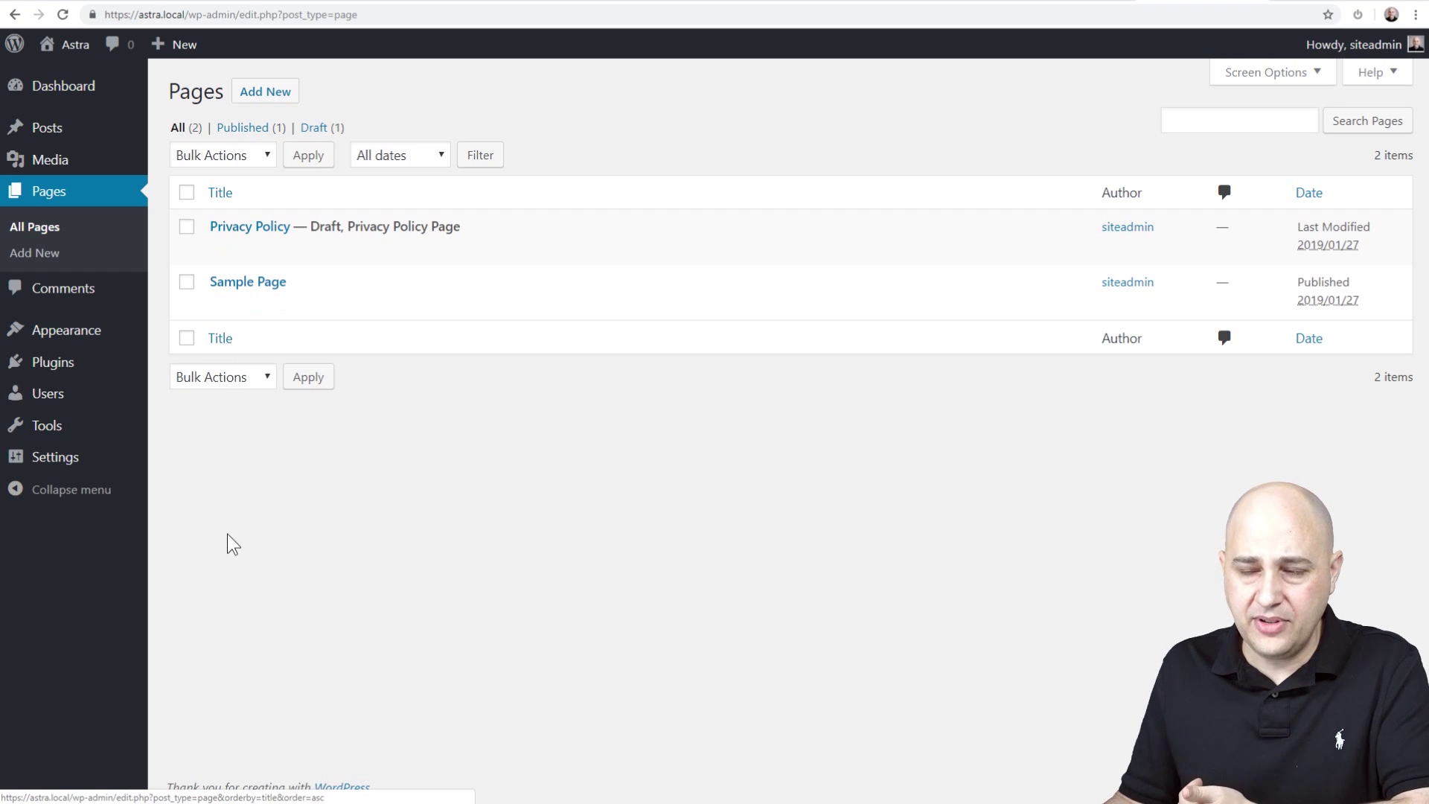
{"action": "left_click", "coordinate": [186, 283]}
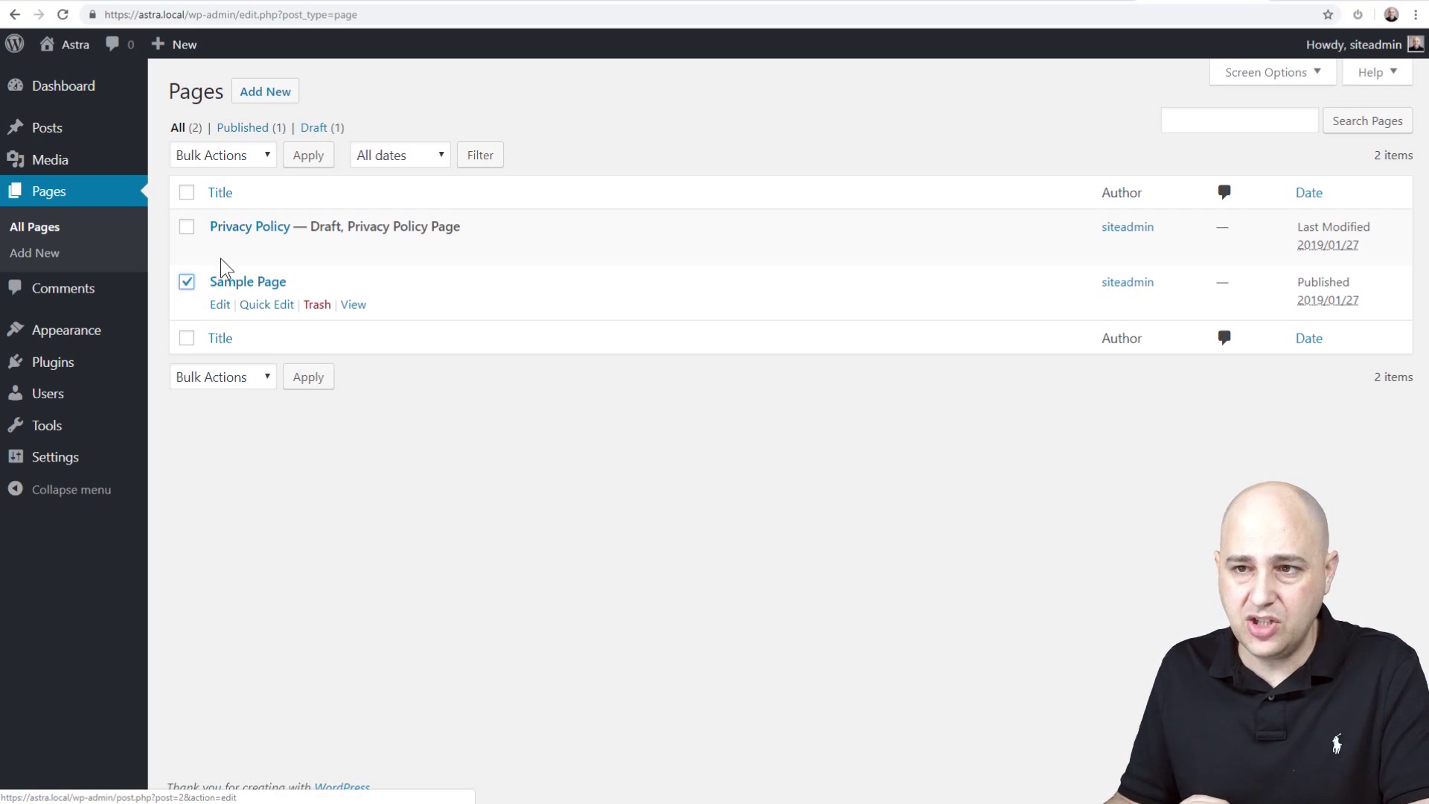
{"action": "left_click", "coordinate": [187, 228]}
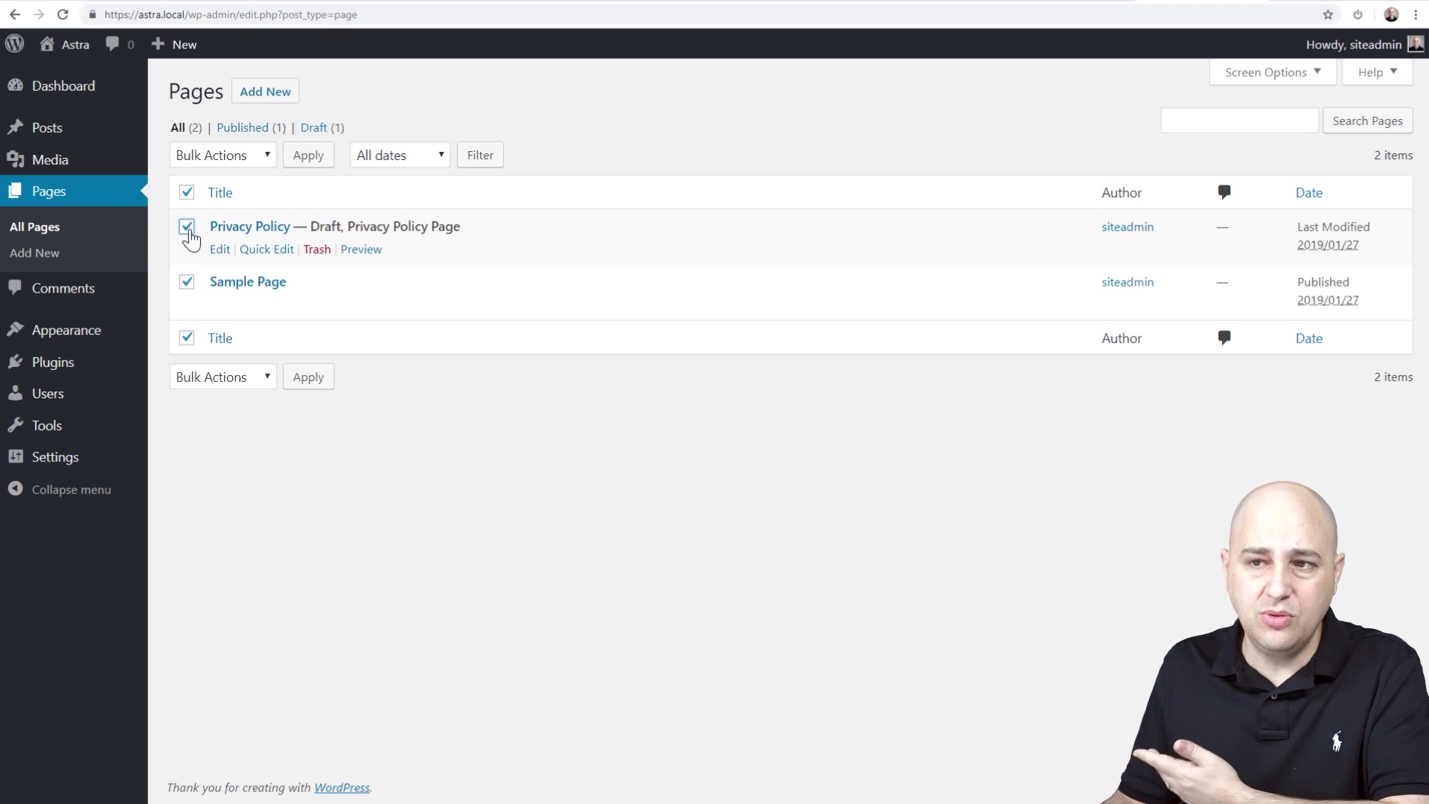
{"action": "left_click", "coordinate": [214, 163]}
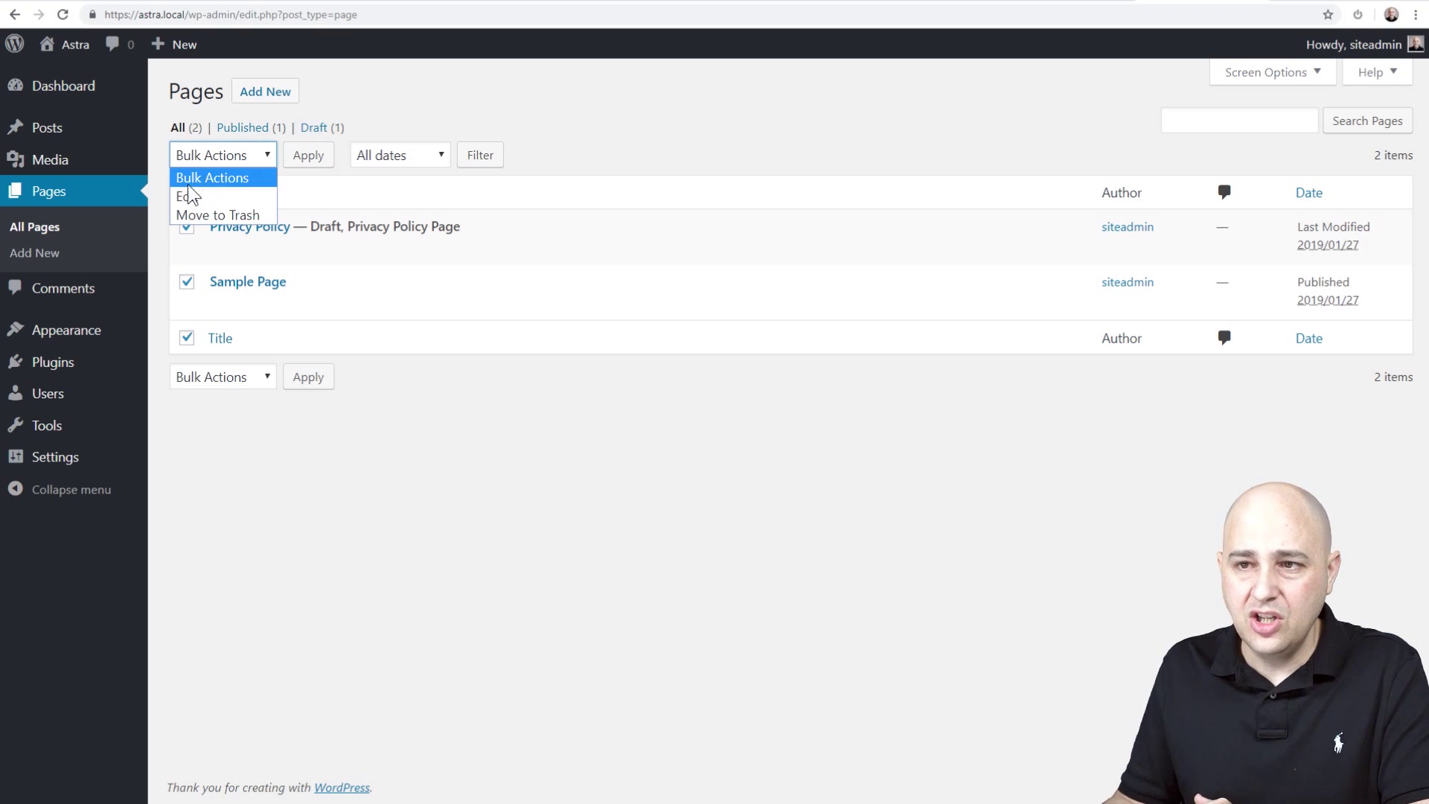
{"action": "left_click", "coordinate": [221, 194]}
{"action": "left_click", "coordinate": [308, 155]}
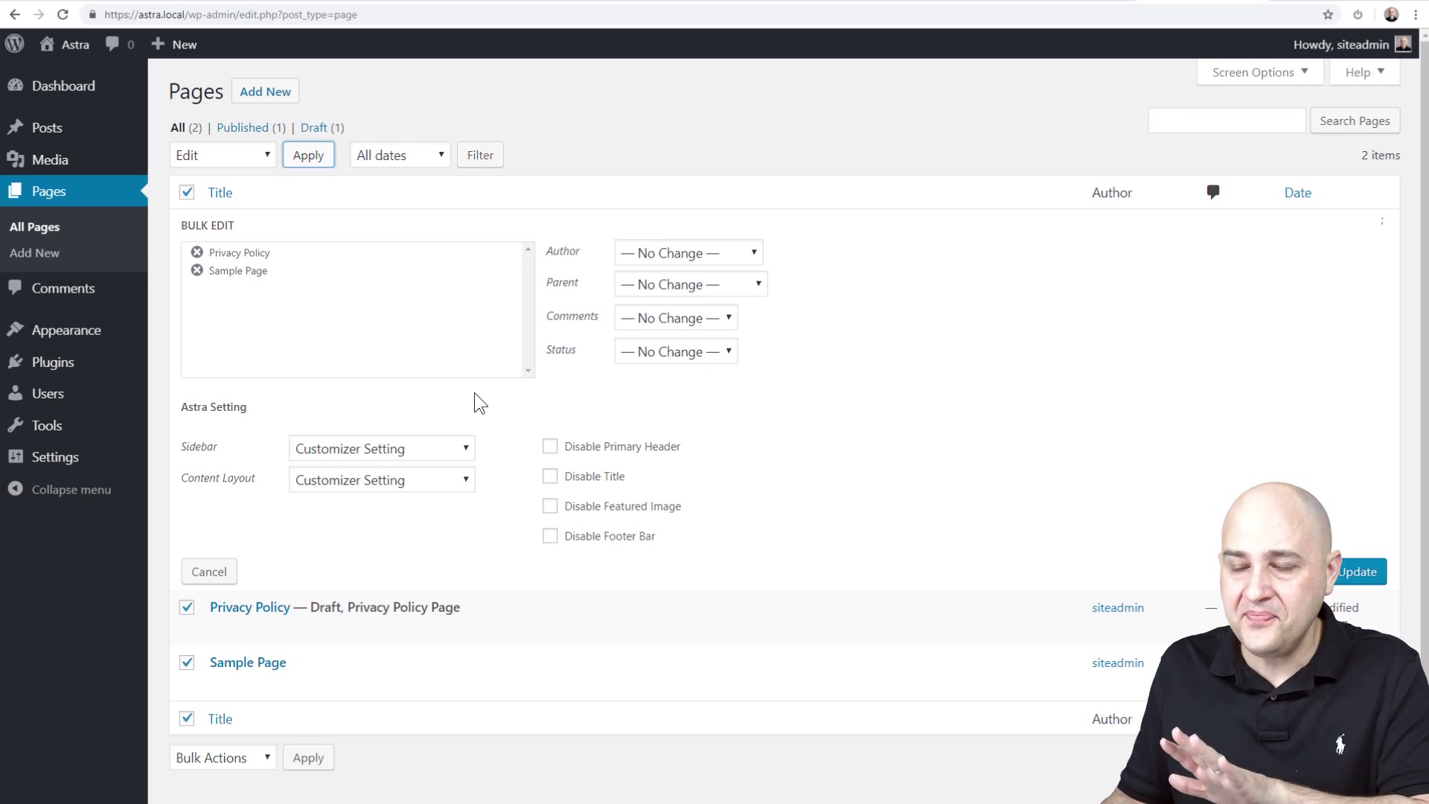
Set the Astra sidebar to No Sidebar and content layout to Full Width / Contained for both pages, and apply the update
{"action": "left_click", "coordinate": [241, 409]}
{"action": "left_click_drag", "start_coordinate": [240, 409], "coordinate": [182, 400]}
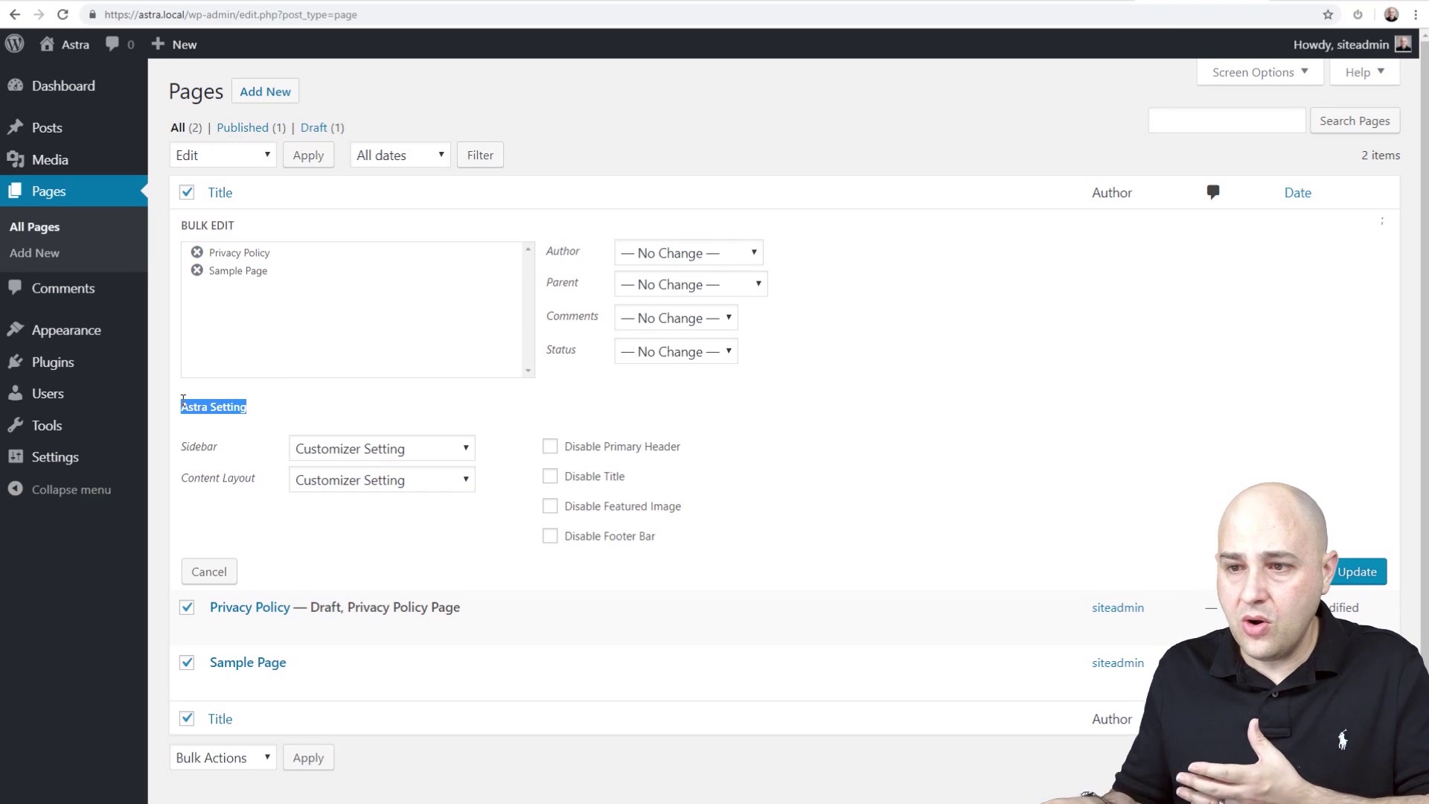
{"action": "left_click", "coordinate": [260, 424]}
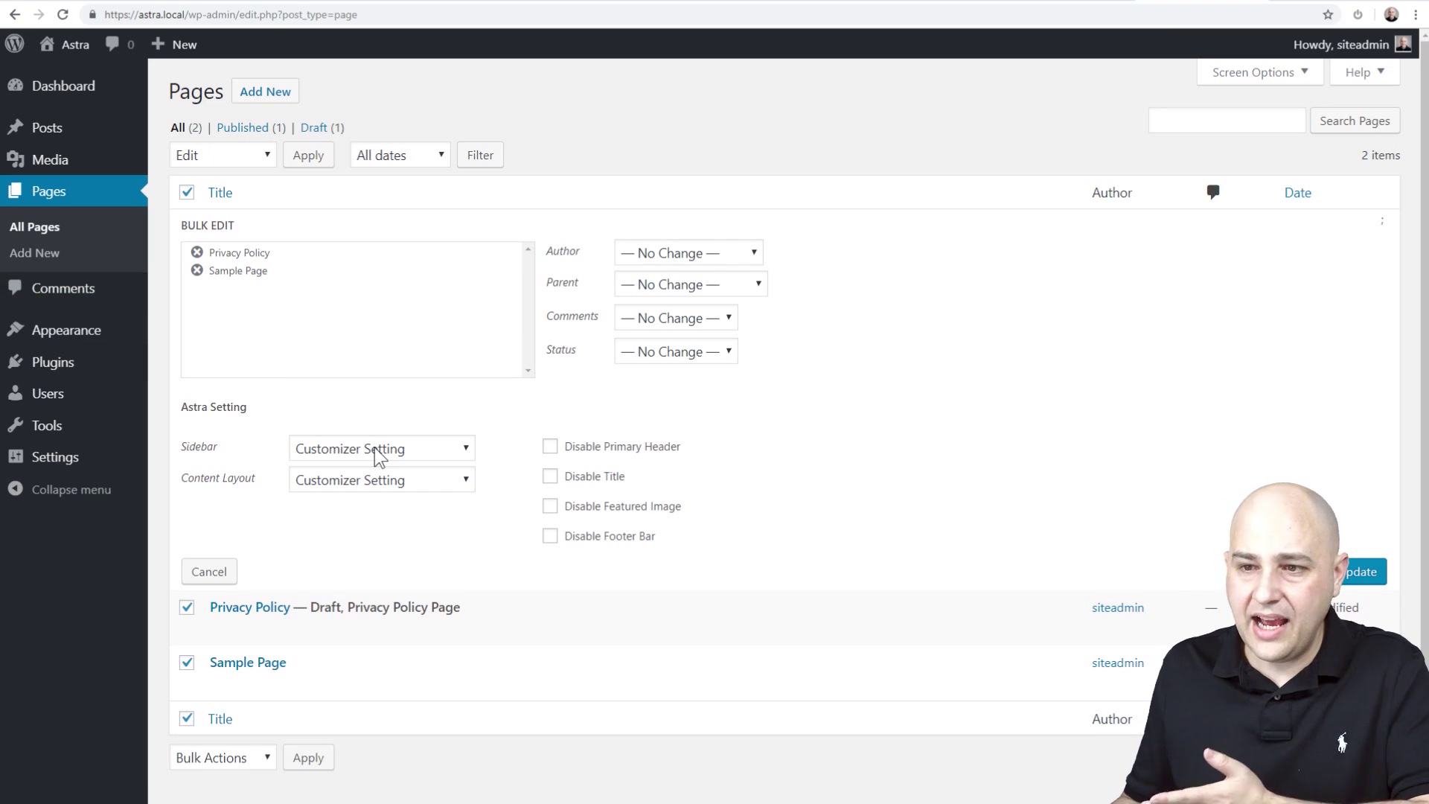
{"action": "left_click", "coordinate": [374, 448]}
{"action": "left_click", "coordinate": [320, 526]}
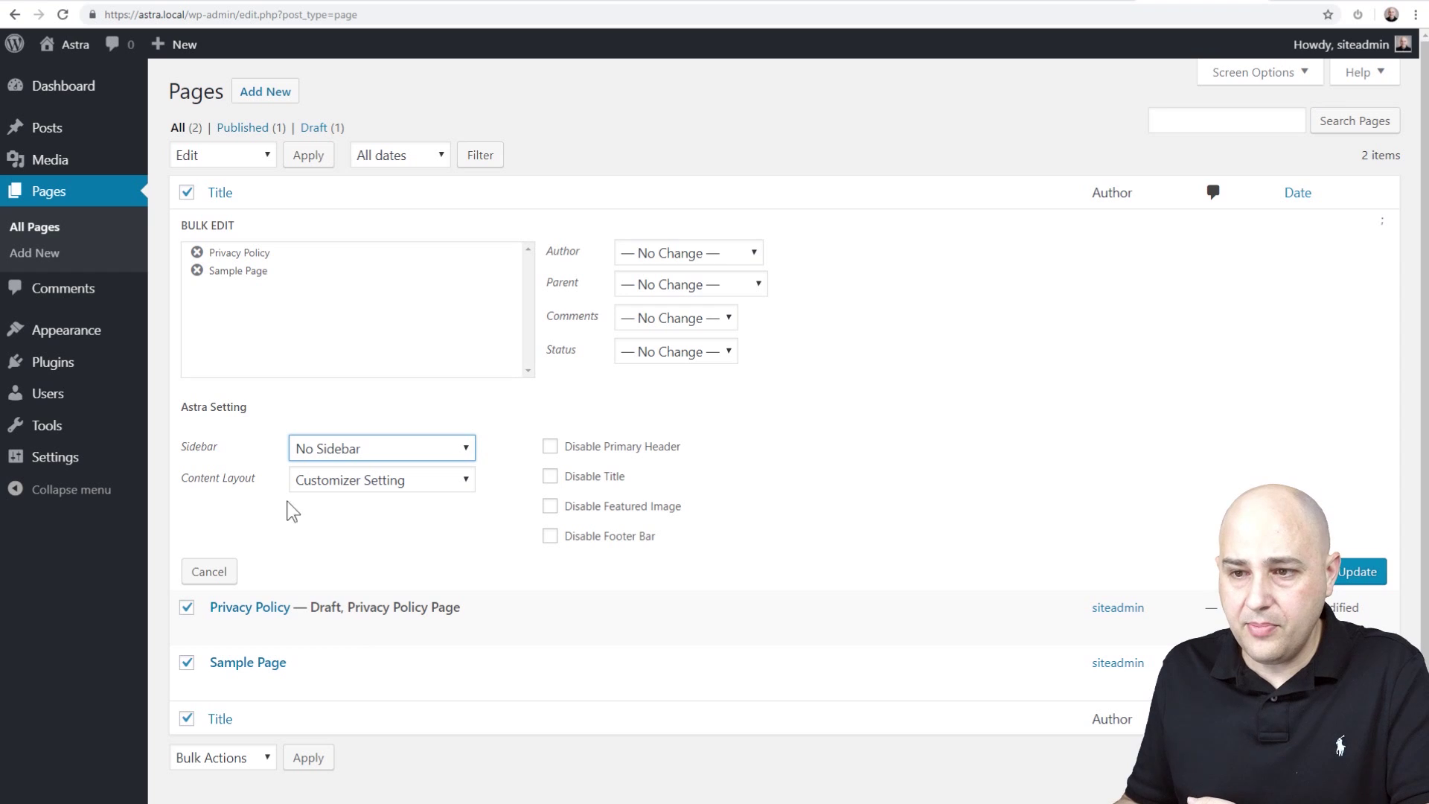
{"action": "left_click", "coordinate": [364, 484]}
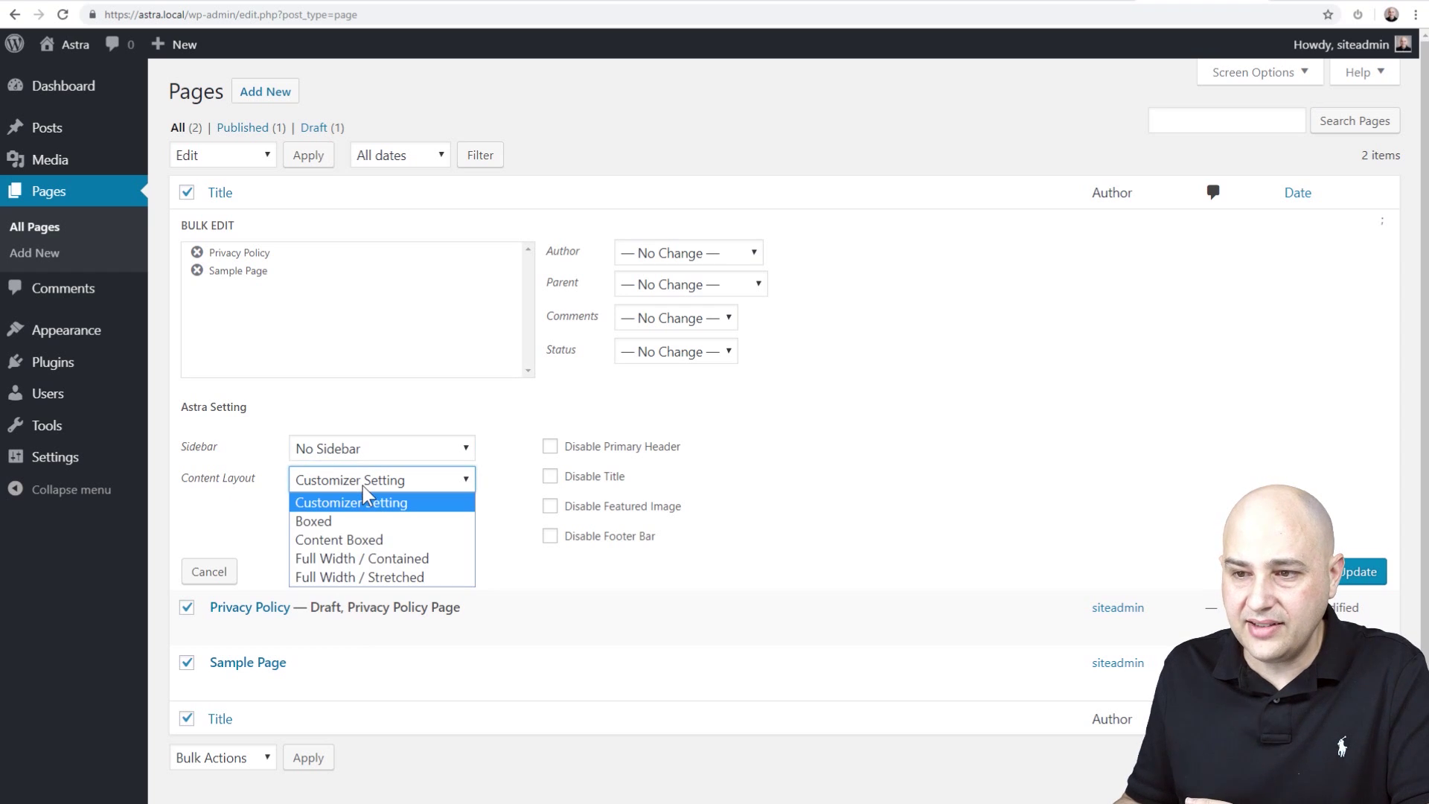
{"action": "left_click", "coordinate": [430, 563]}
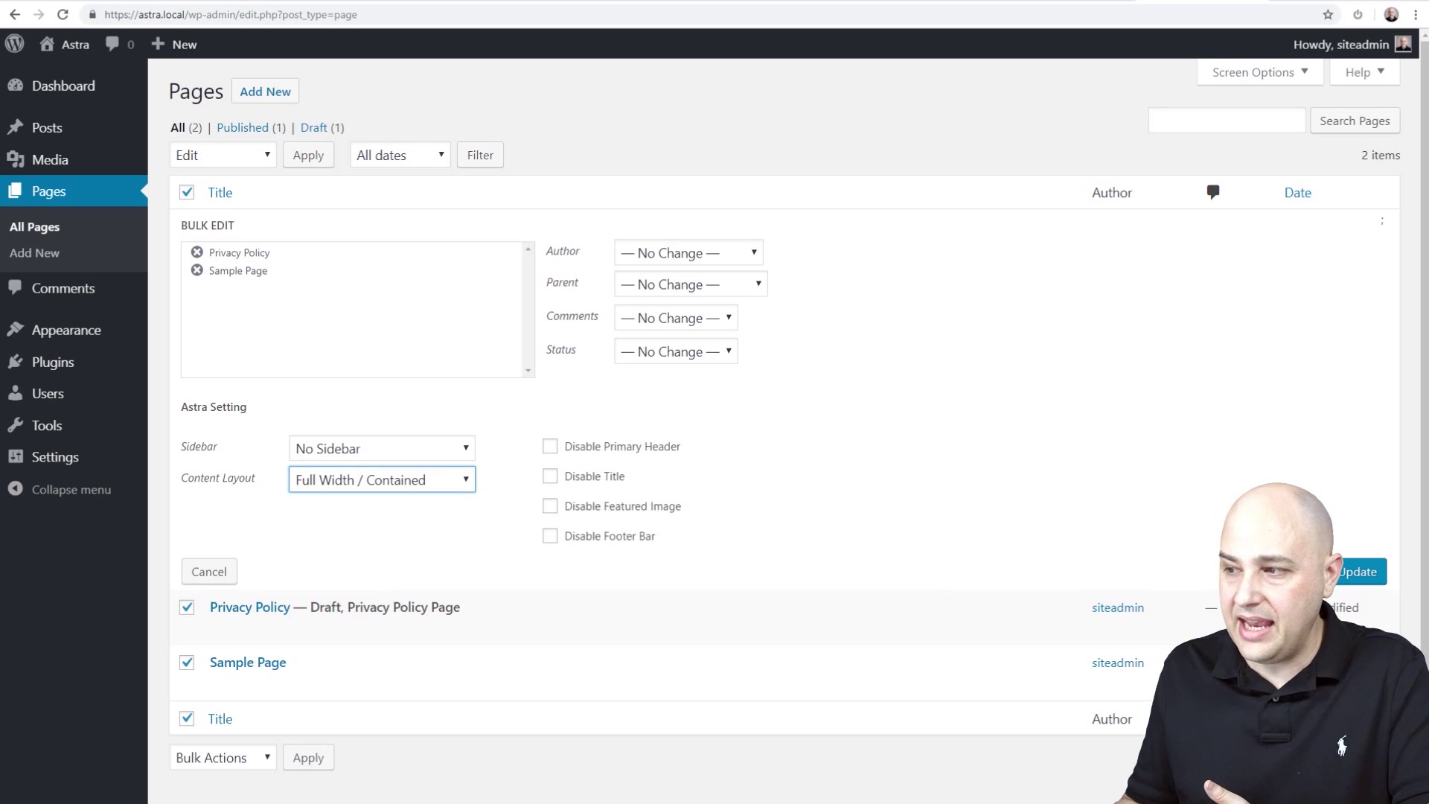
{"action": "left_click", "coordinate": [1360, 572]}
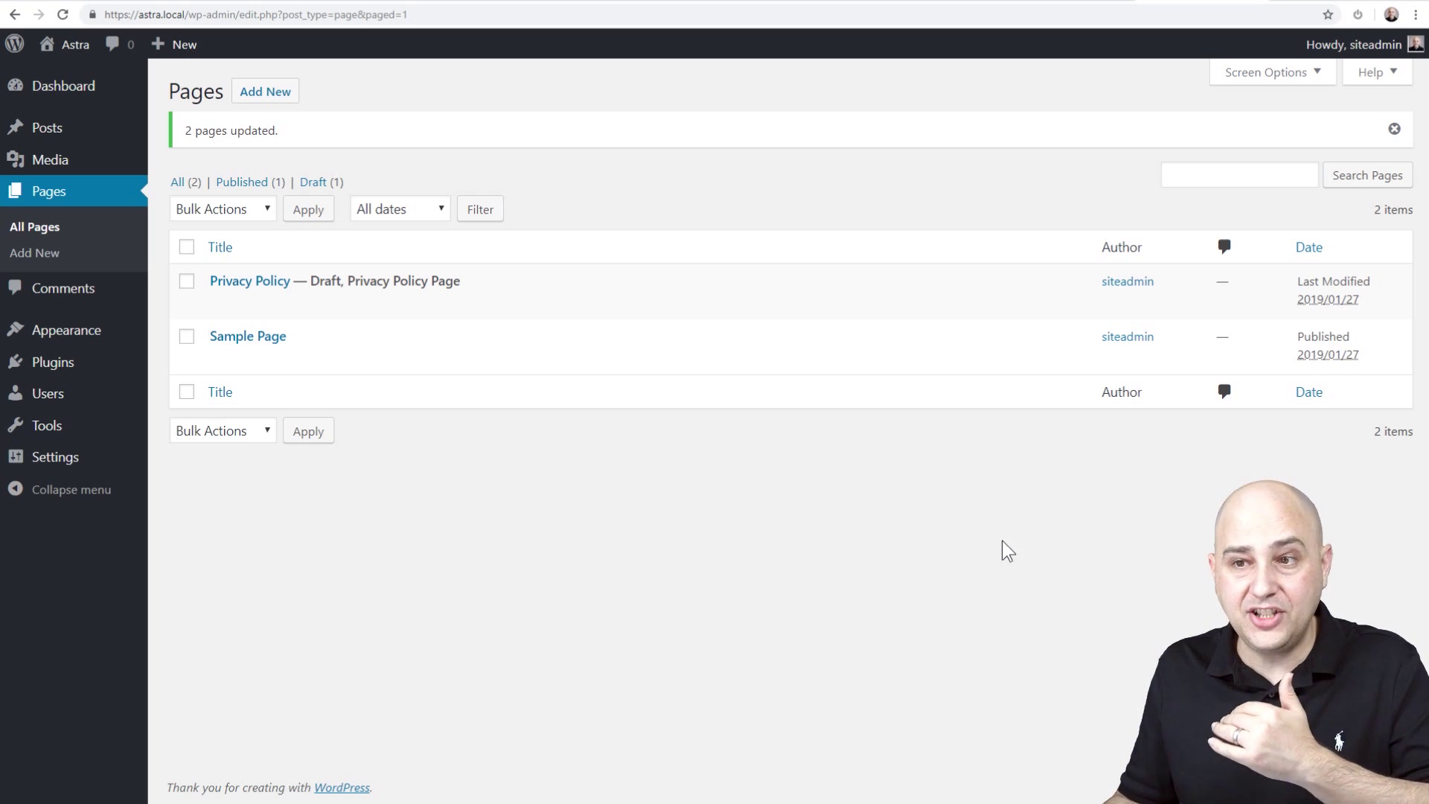
Open Sample Page in the editor and check the sidebar and content layout values in its Astra settings
{"action": "left_click", "coordinate": [233, 339]}
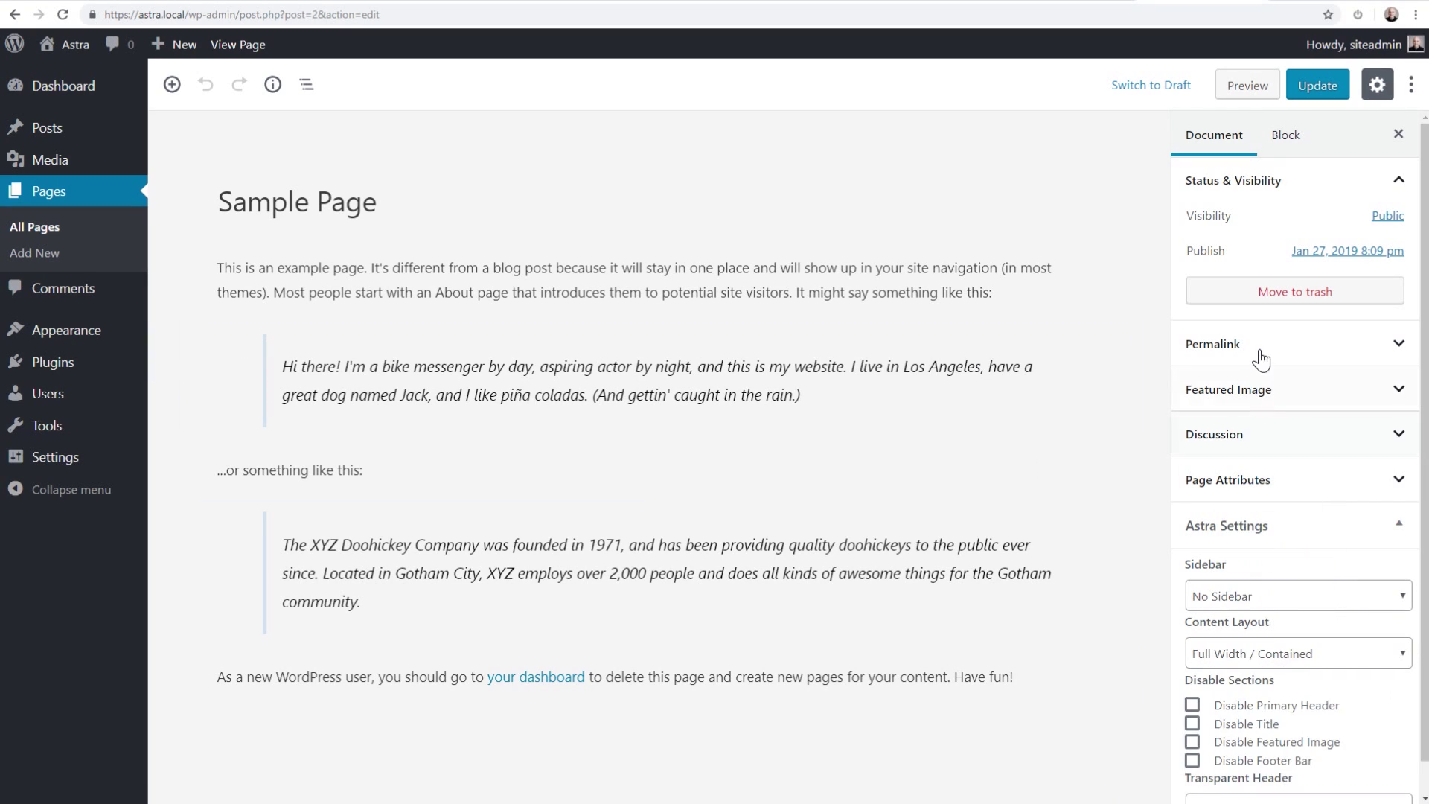
{"action": "scroll", "coordinate": [1292, 534], "scroll_direction": "down", "scroll_amount": 1}
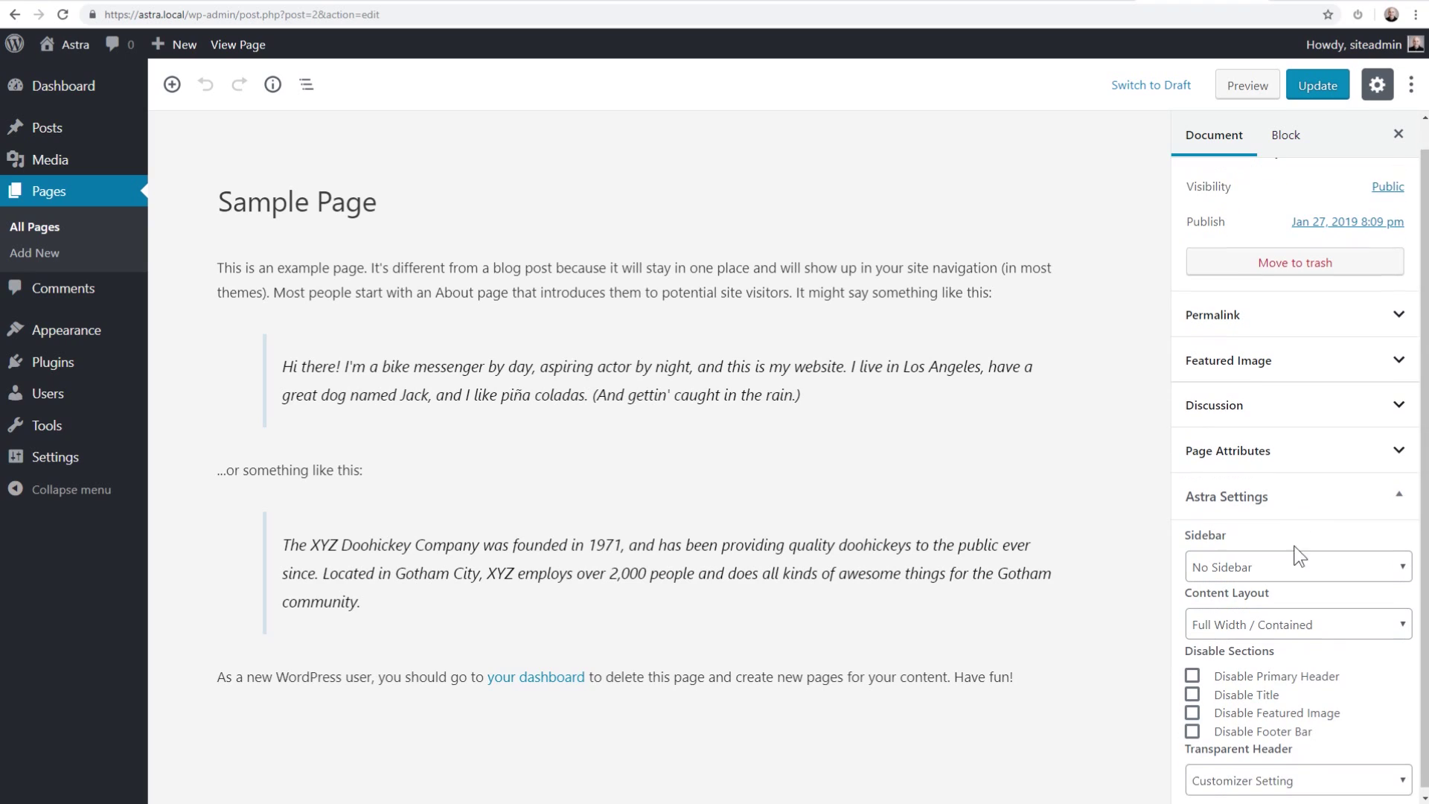
{"action": "left_click", "coordinate": [1249, 557]}
{"action": "left_click", "coordinate": [1249, 556]}
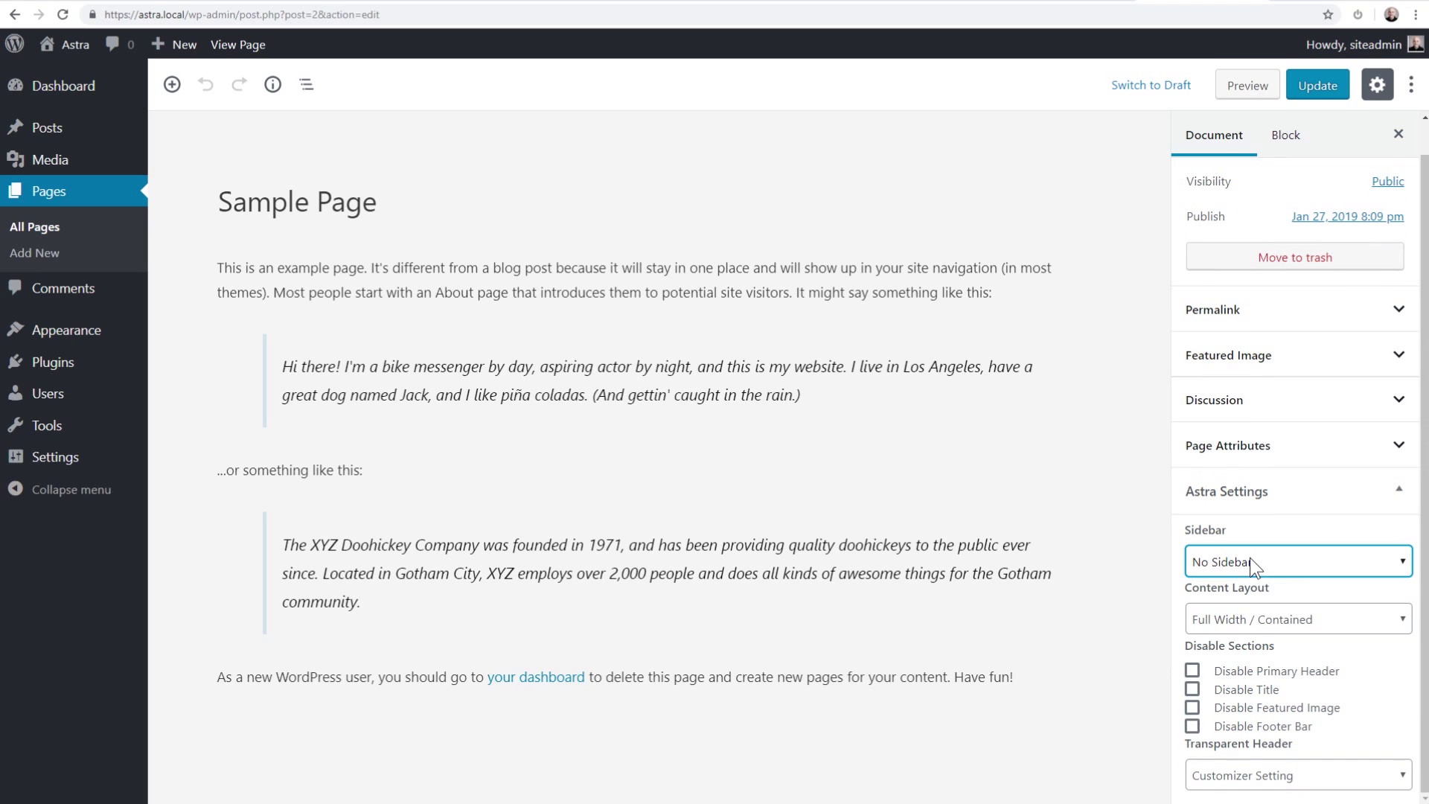
{"action": "left_click", "coordinate": [1273, 619]}
{"action": "left_click", "coordinate": [1274, 618]}
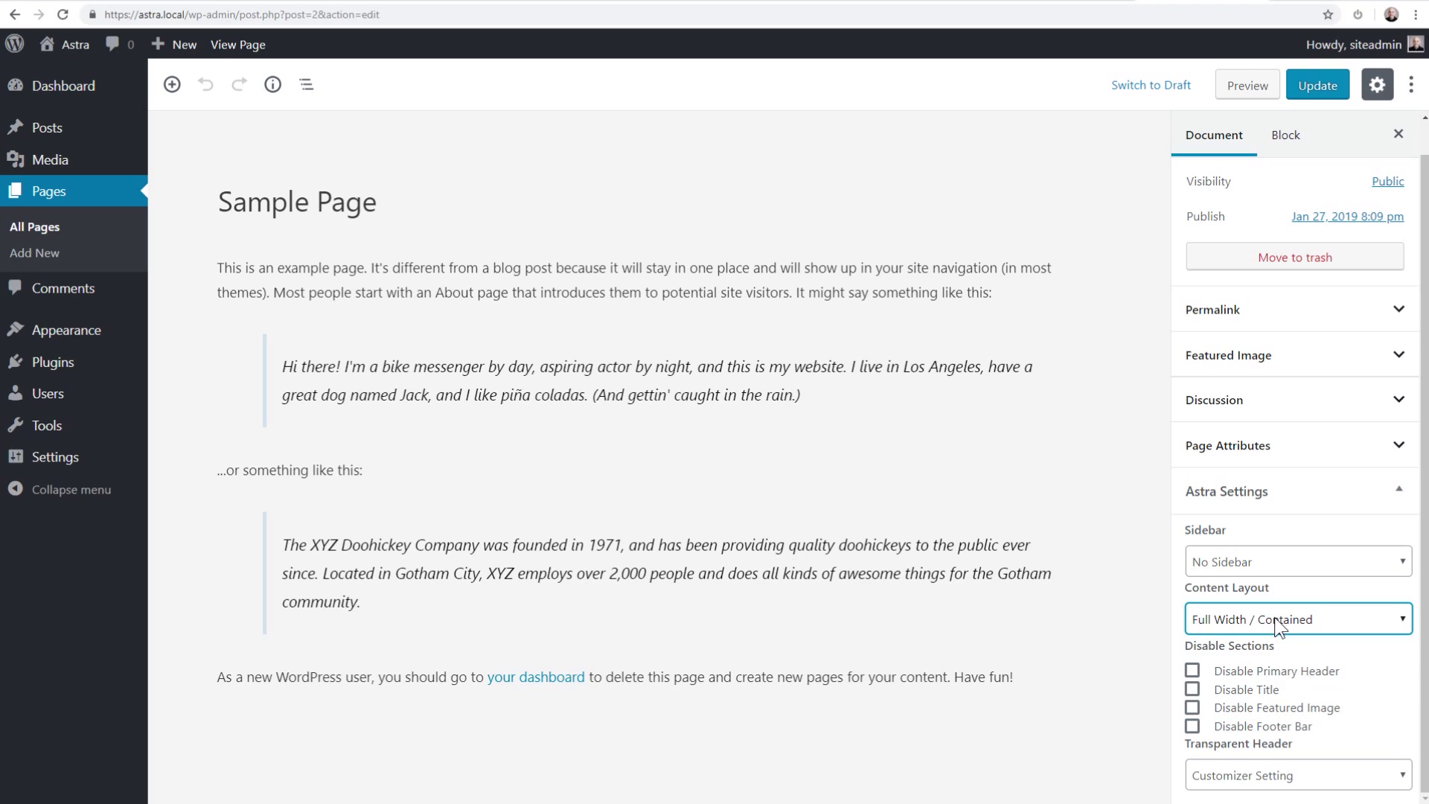